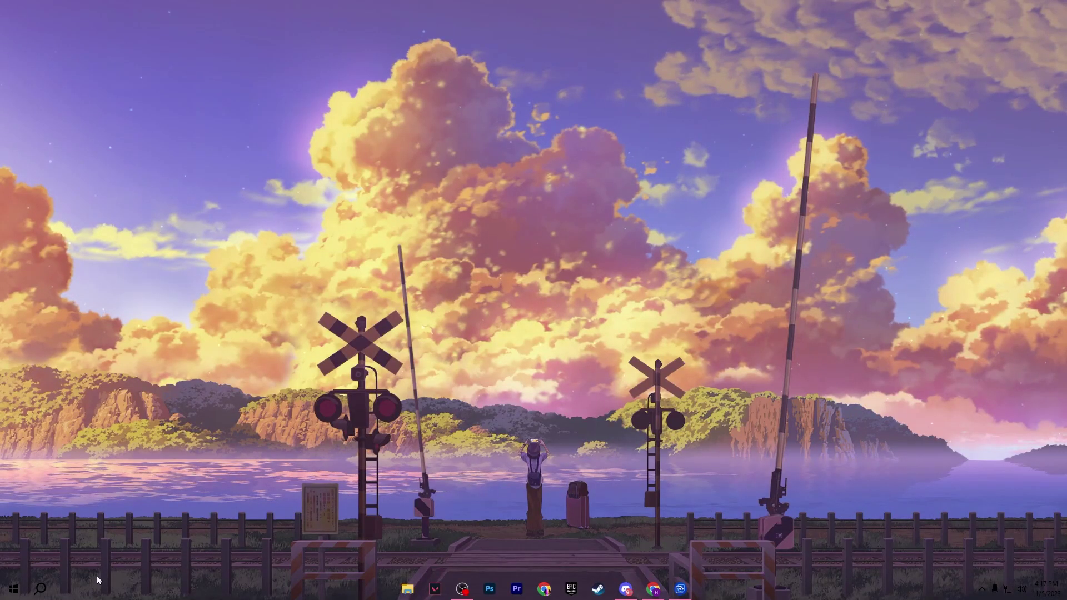
- Find the Registry Editor through Windows search and run it as administrator, allowing it to make changes
click(40, 588)
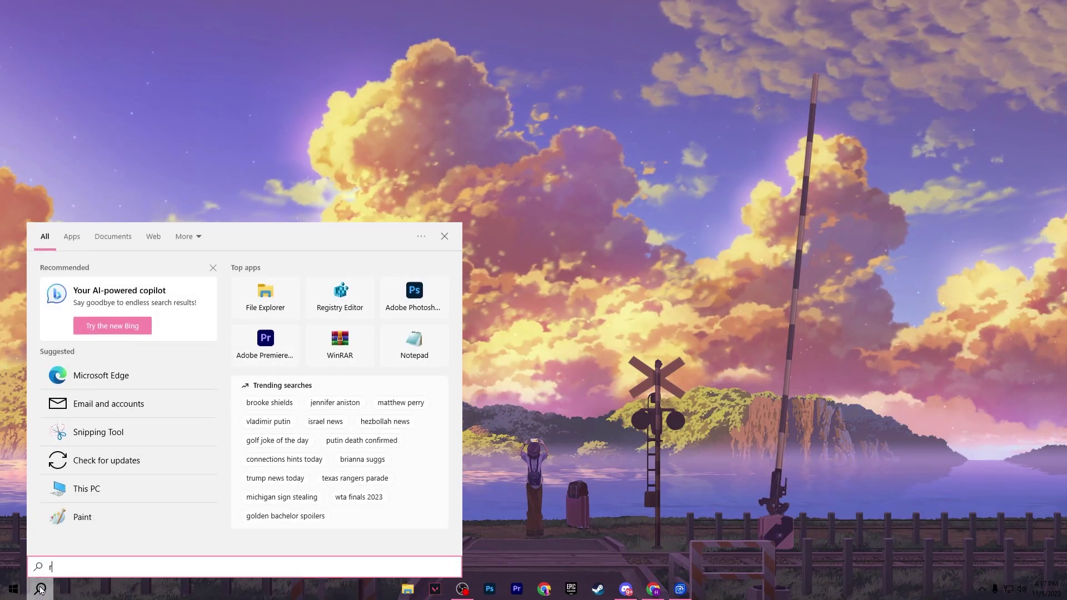
text(re)
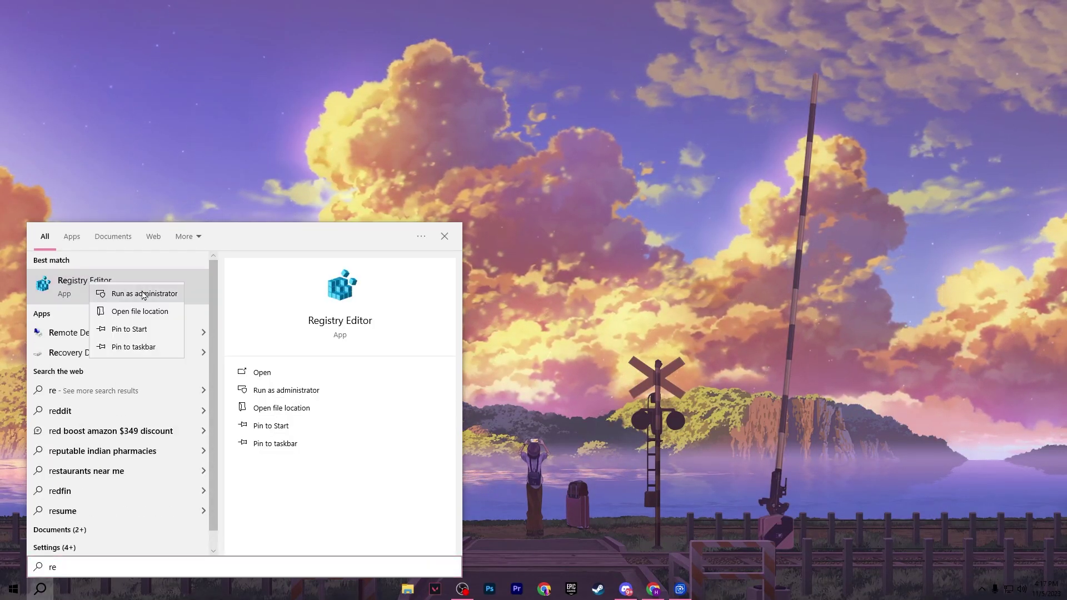
click(147, 298)
click(481, 368)
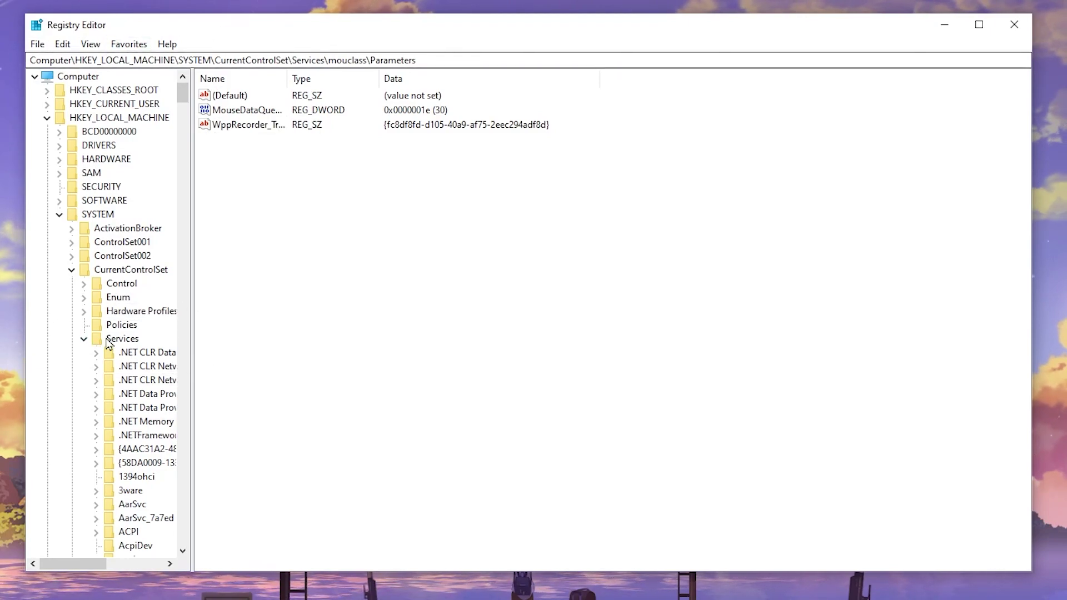
- Go to the key HKEY_LOCAL_MACHINE\SYSTEM\CurrentControlSet\Services\mouclass\Parameters
scroll(111, 350, down, 20)
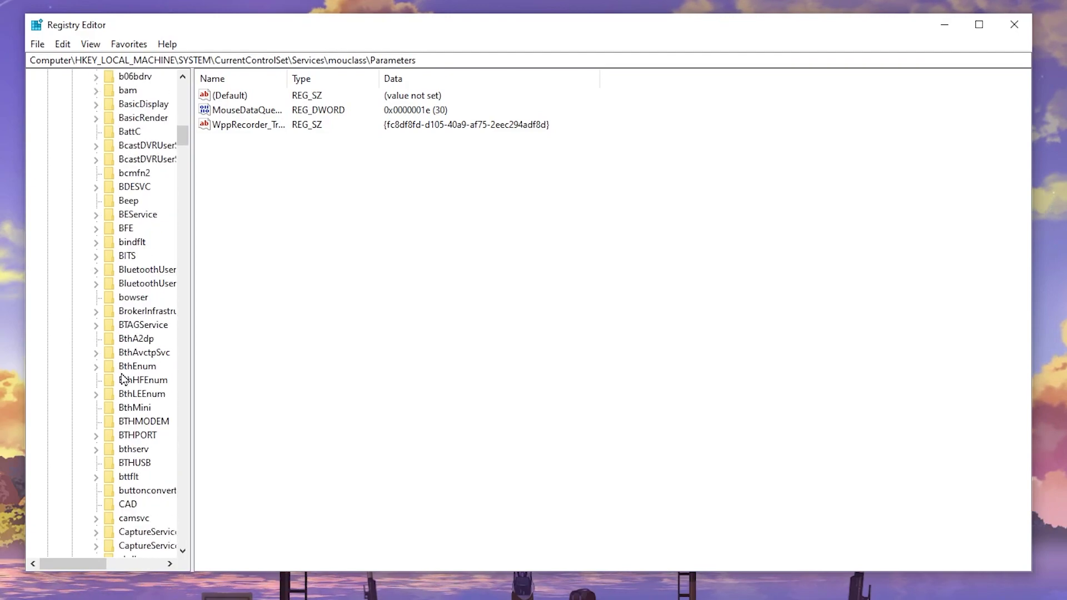
scroll(123, 379, down, 16)
click(137, 354)
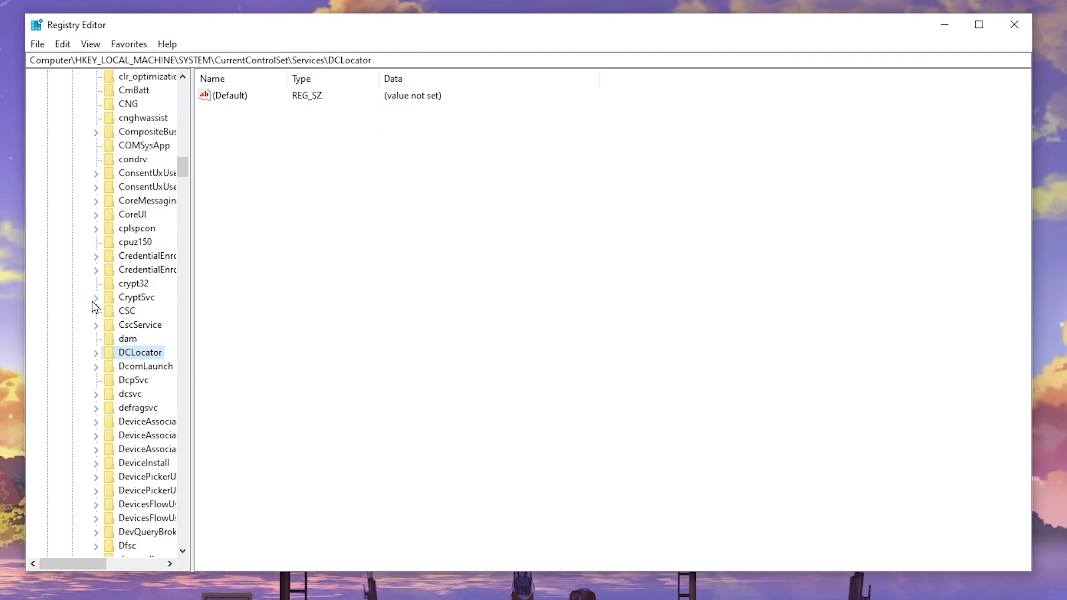
key(m)
scroll(148, 400, down, 5)
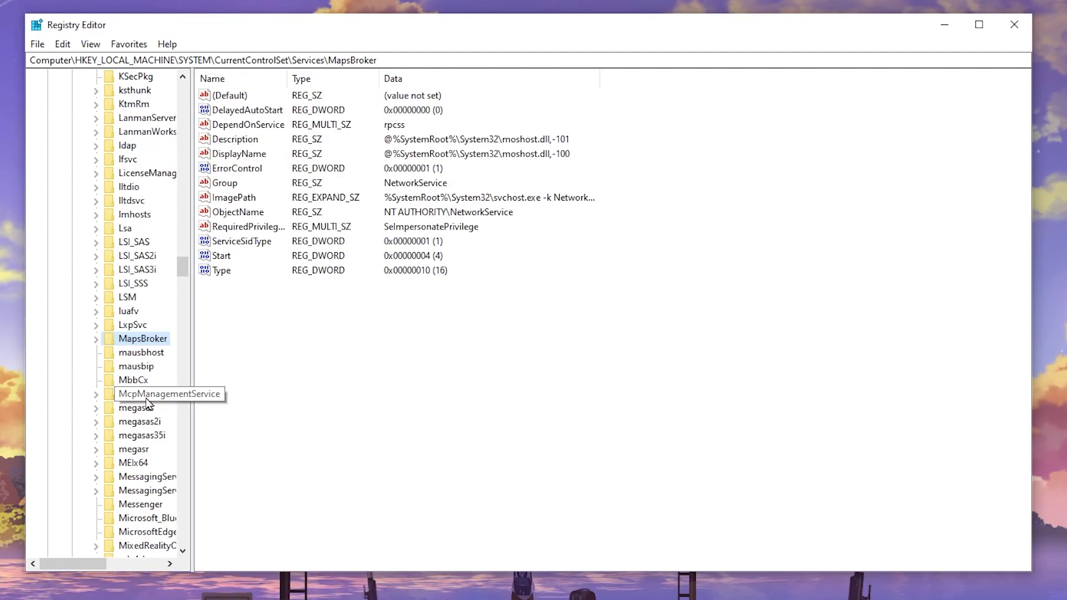
scroll(147, 401, down, 4)
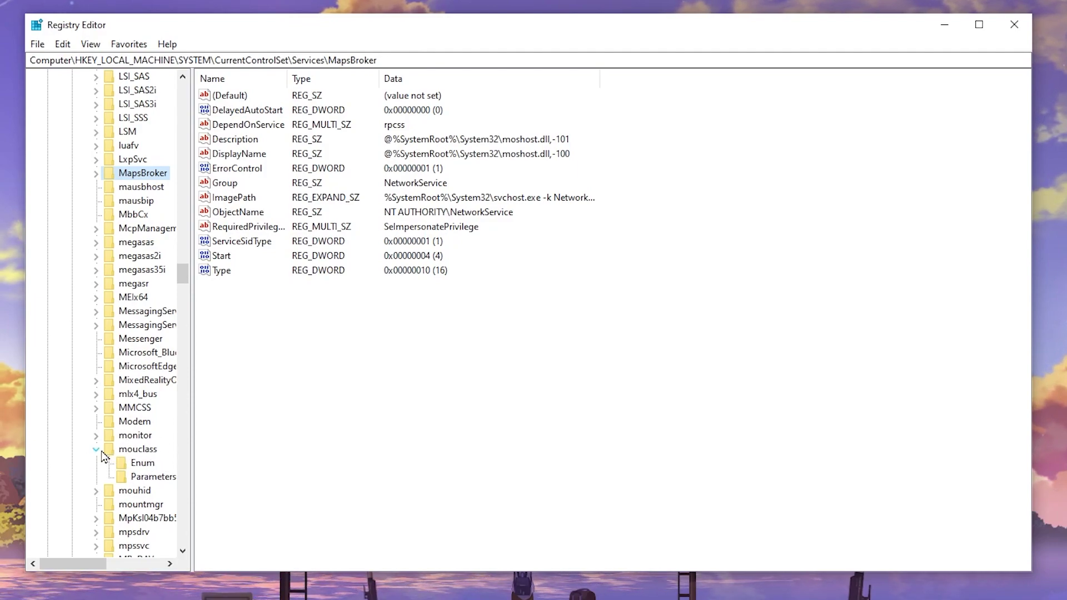
click(150, 477)
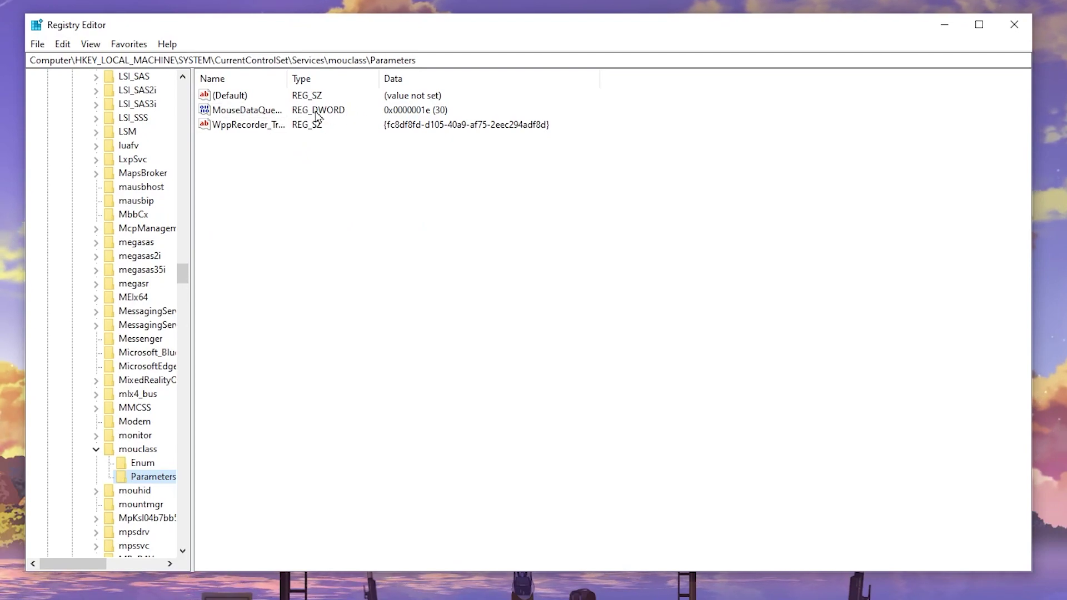
- Set the MouseDataQueueSize value data to 30 with the hexadecimal base and confirm
right_click(241, 111)
click(280, 116)
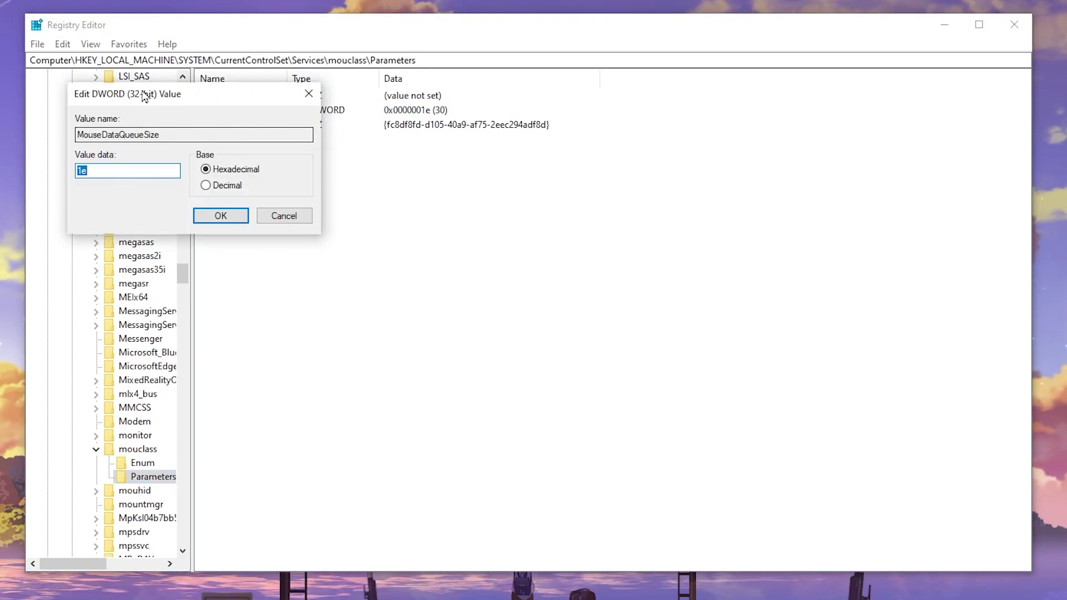
drag(148, 95, 420, 134)
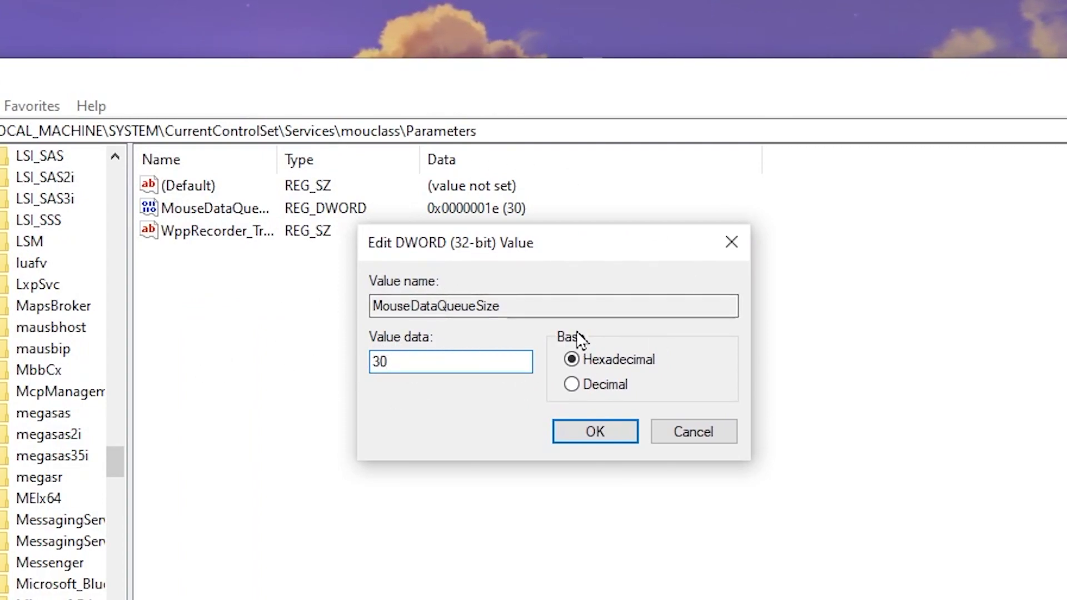
click(598, 436)
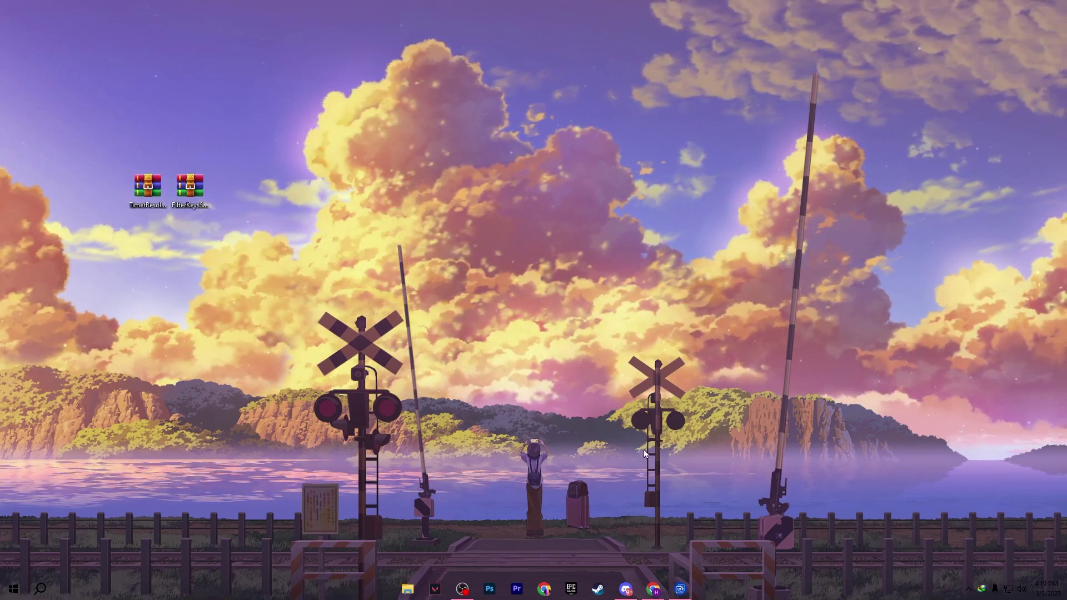
- Switch to Discord to view the FilterKeysSetter_1.0_.zip and TimerResolution.zip downloads, then return to the desktop
click(626, 589)
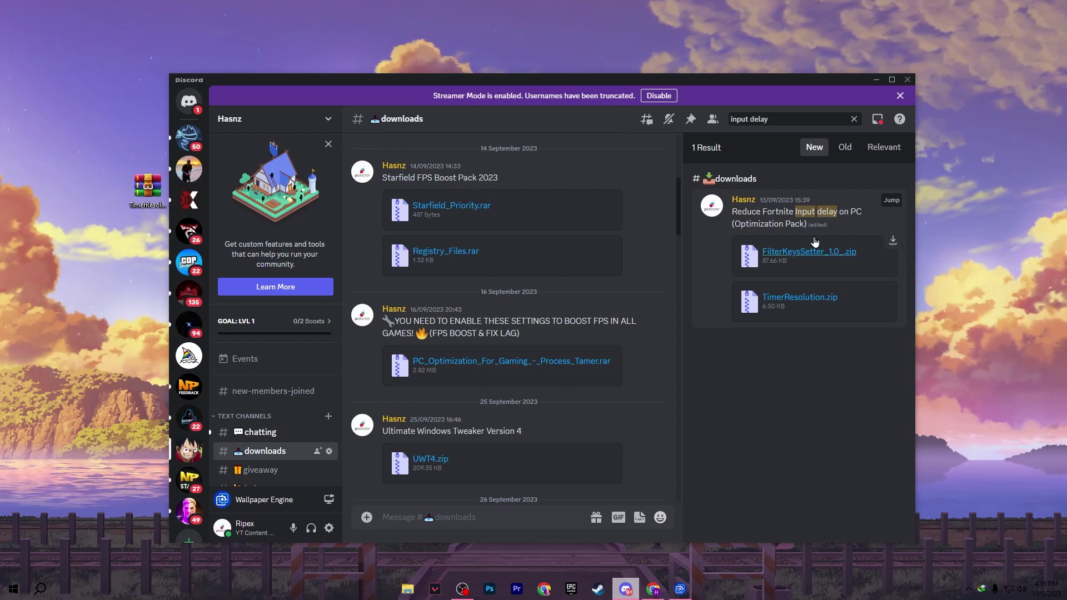
click(876, 81)
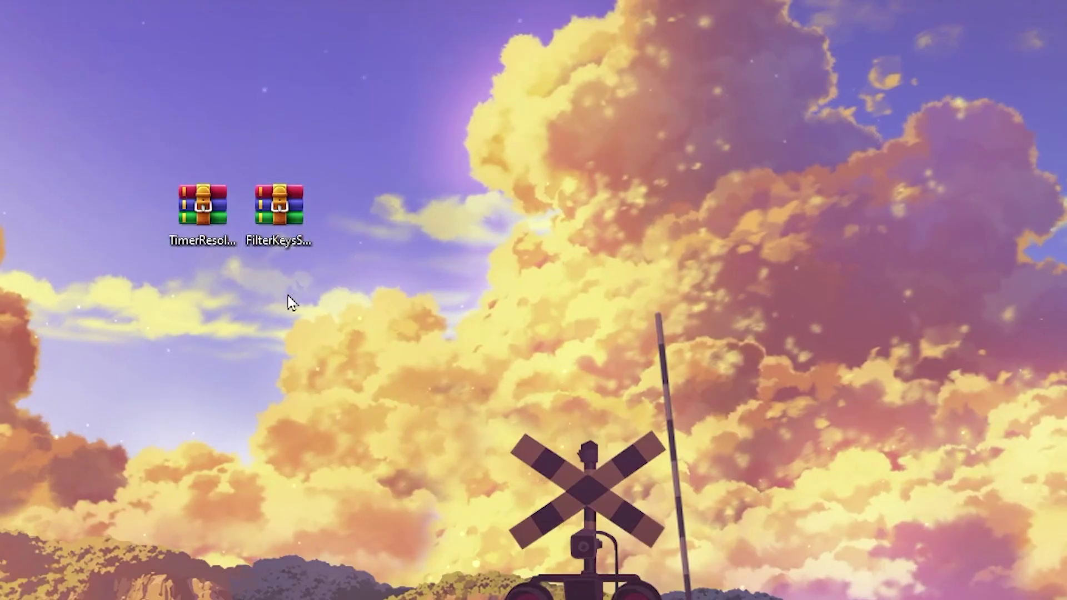
- Extract TimerResolution.zip and FilterKeysSetter_1.0_.zip directly onto the desktop, replacing all existing TimerResolution files
right_click(202, 198)
click(297, 328)
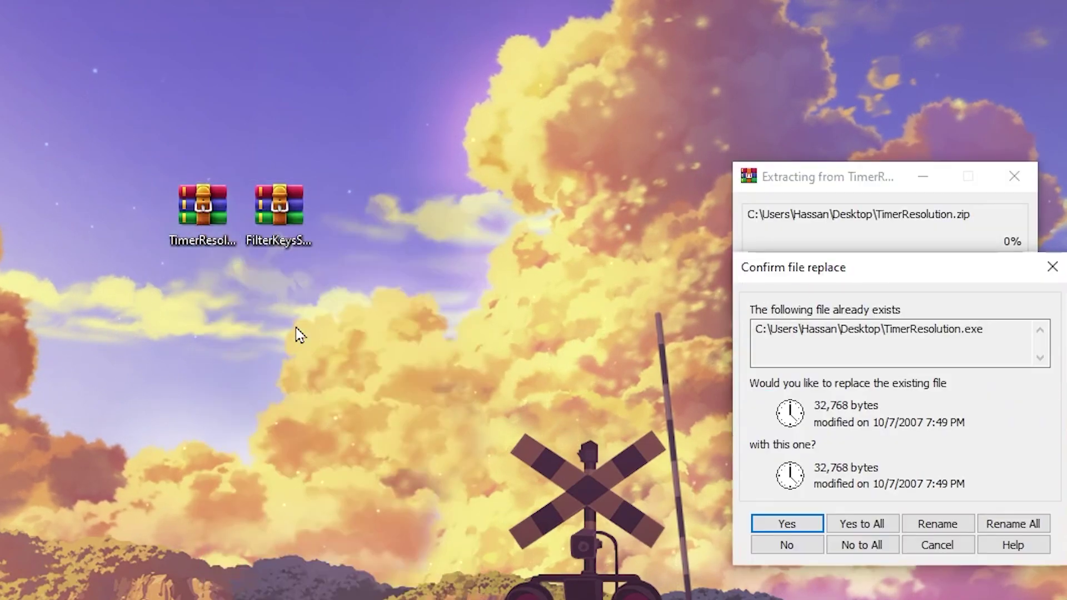
click(856, 529)
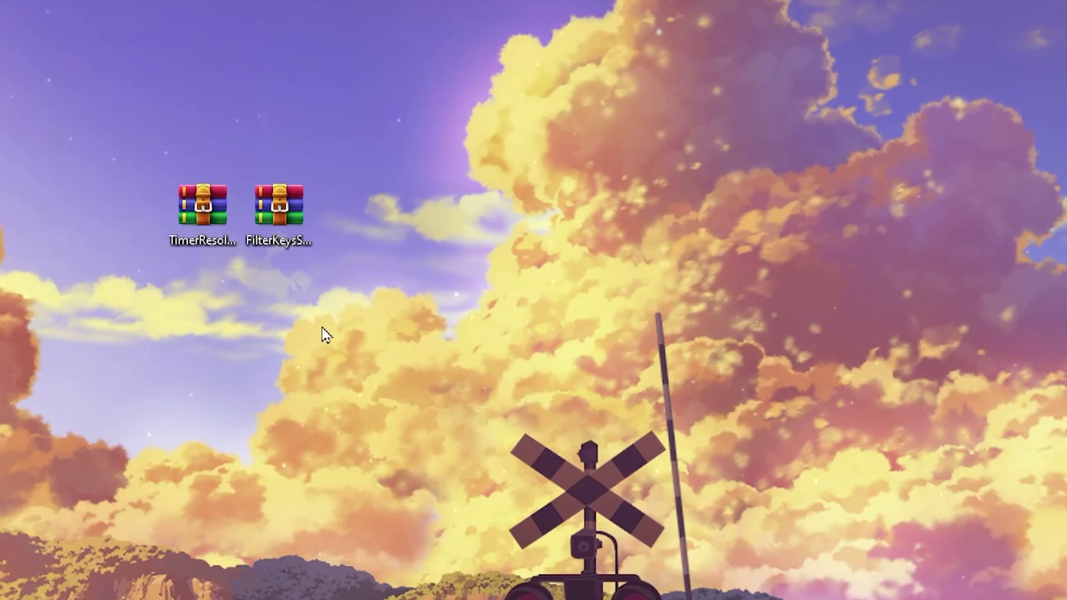
right_click(277, 207)
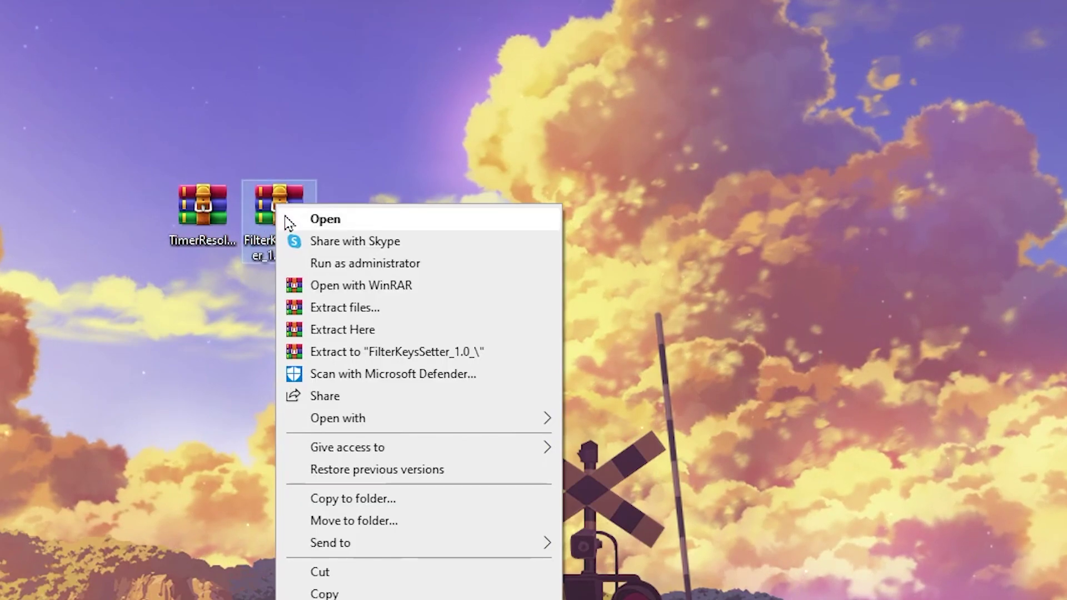
click(344, 331)
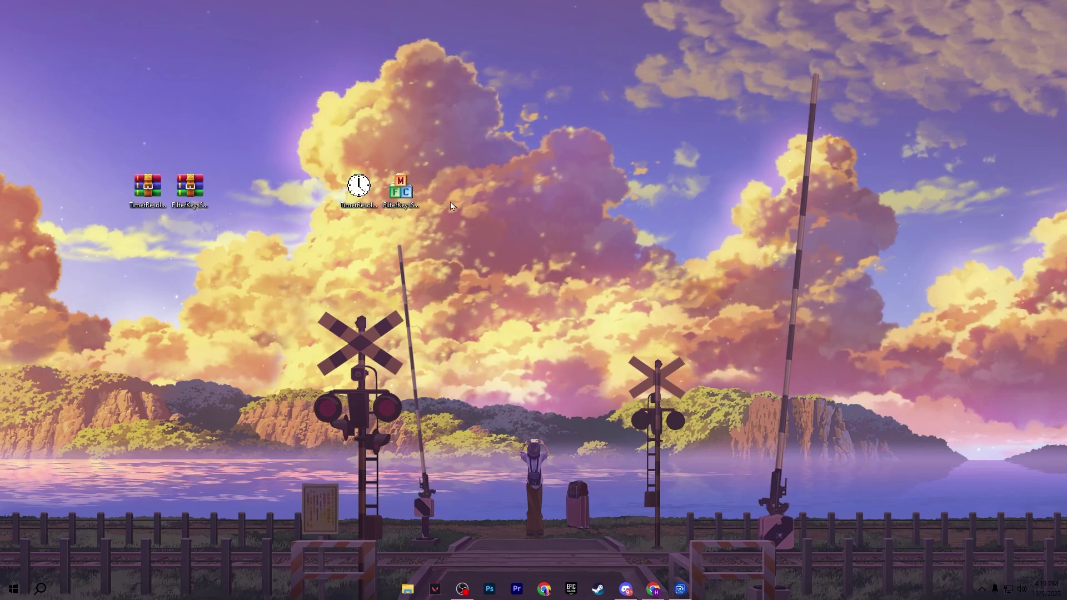
- Launch the extracted TimerResolution program, set the timer resolution to maximum and leave it running minimized
double_click(352, 189)
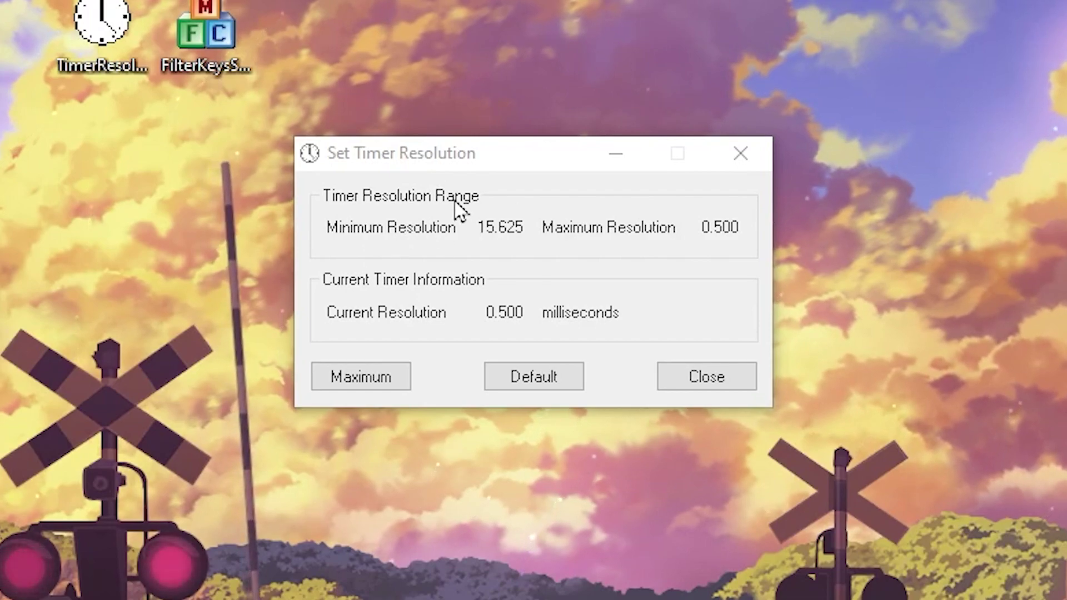
click(353, 382)
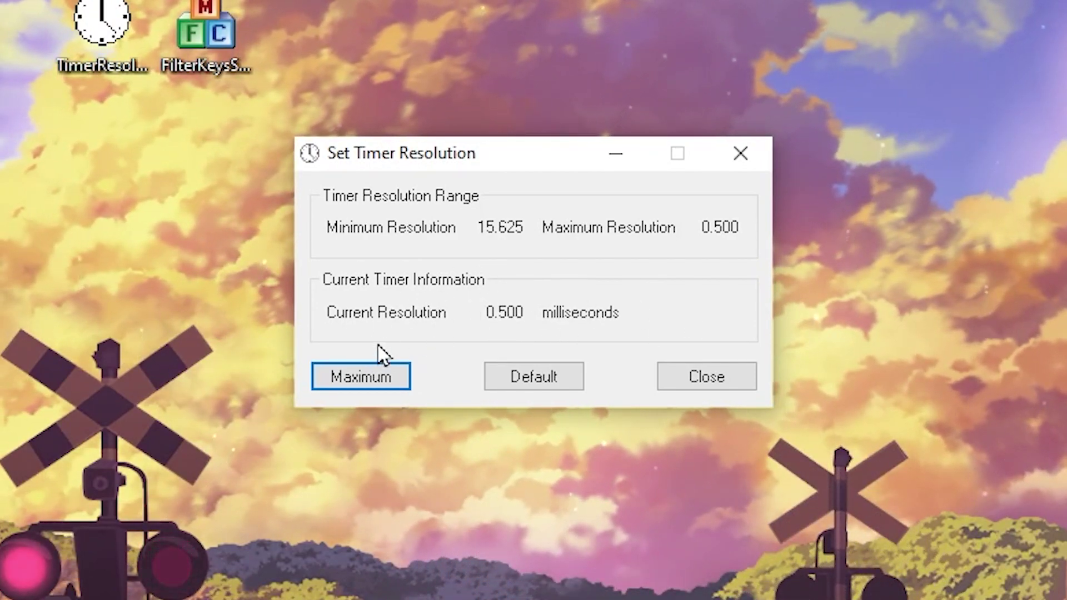
click(611, 161)
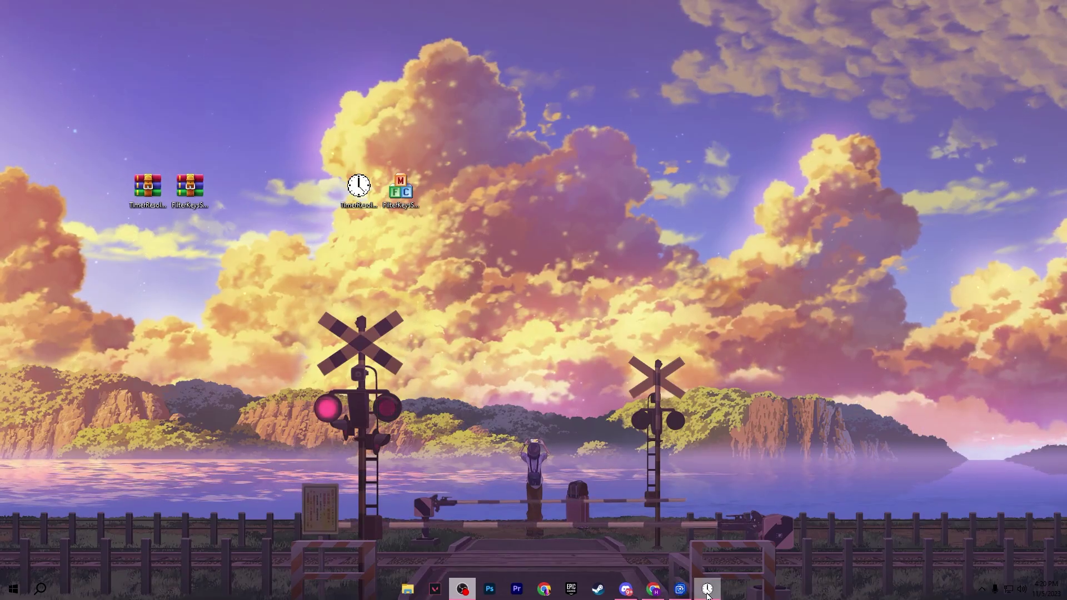
click(717, 593)
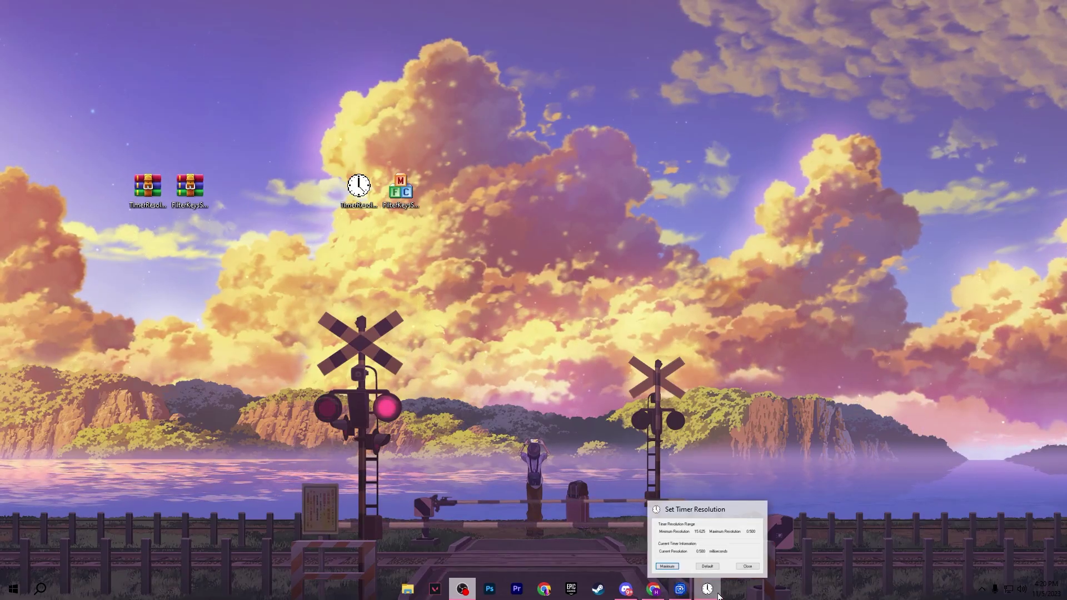
- Run the extracted FilterKeysSetter program as administrator and allow it to make changes
right_click(400, 188)
click(445, 218)
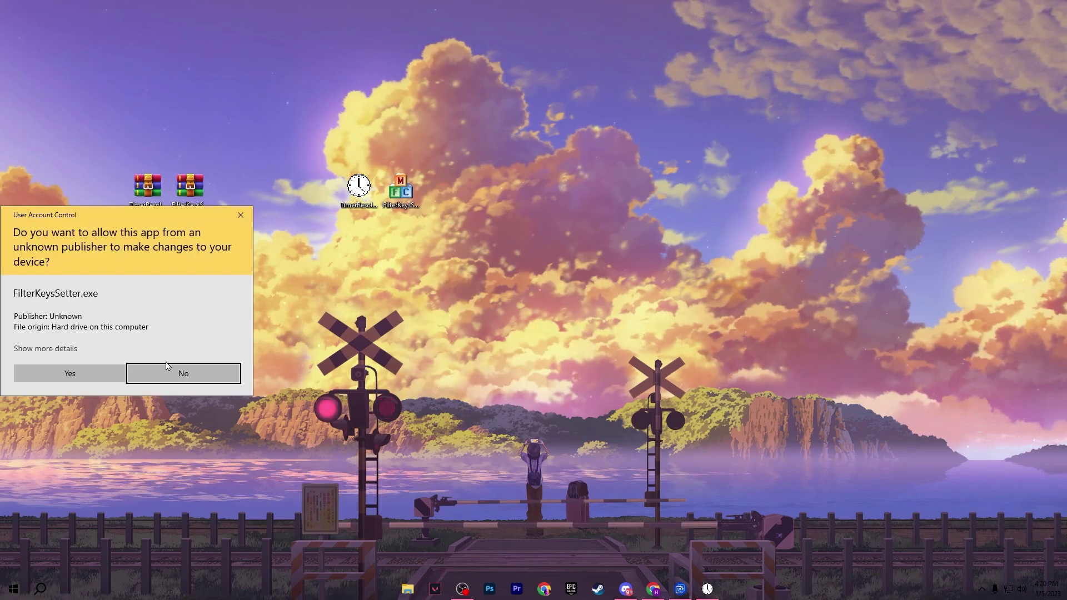
click(109, 384)
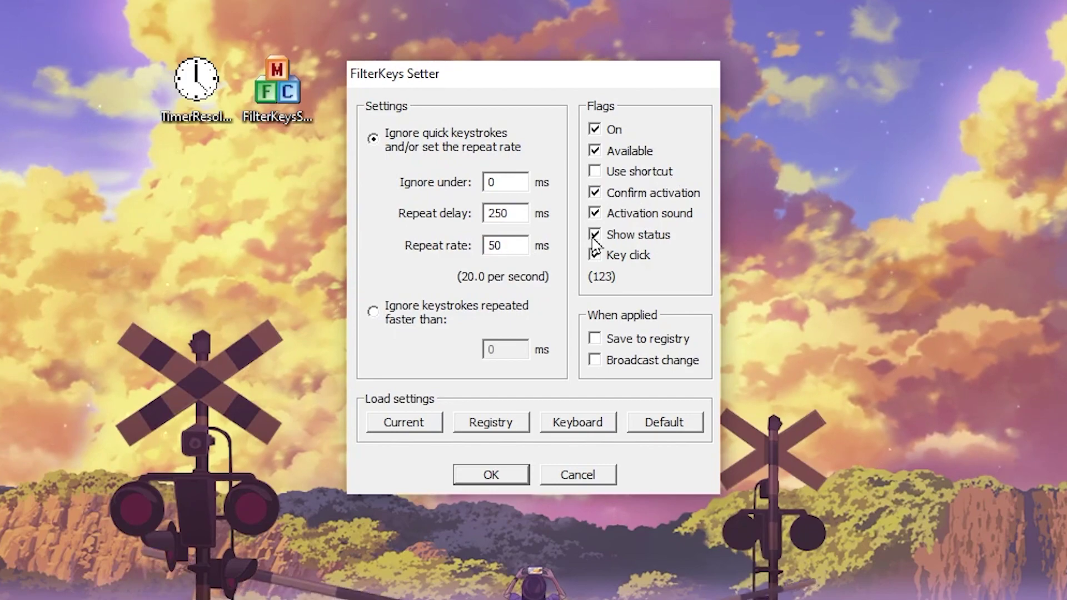
- Turn off Activation sound, Show status and Key click, enable Save to registry, and apply the FilterKeys settings
click(594, 212)
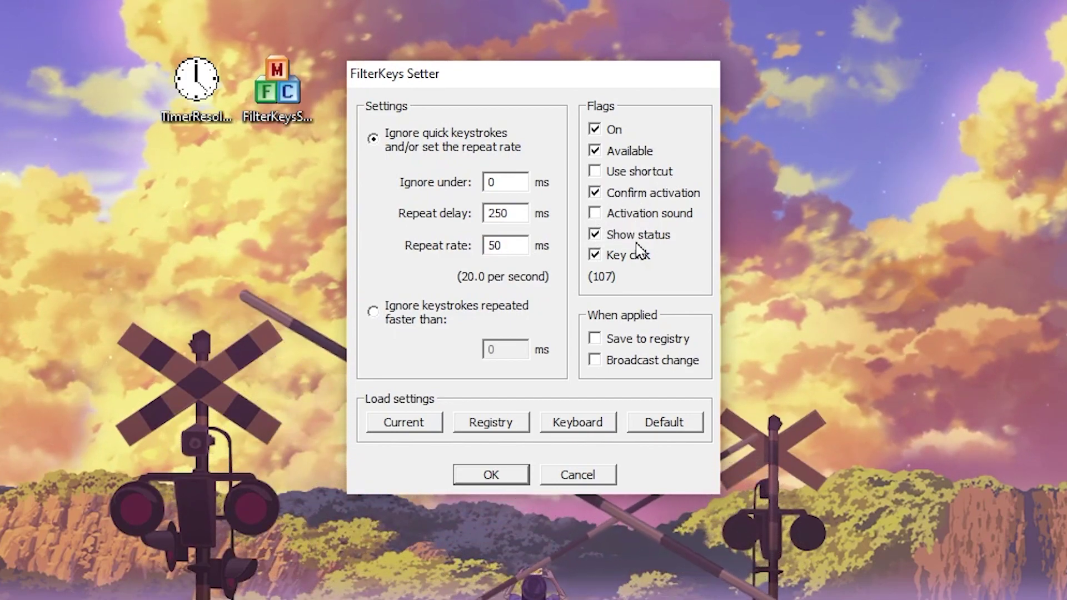
click(595, 234)
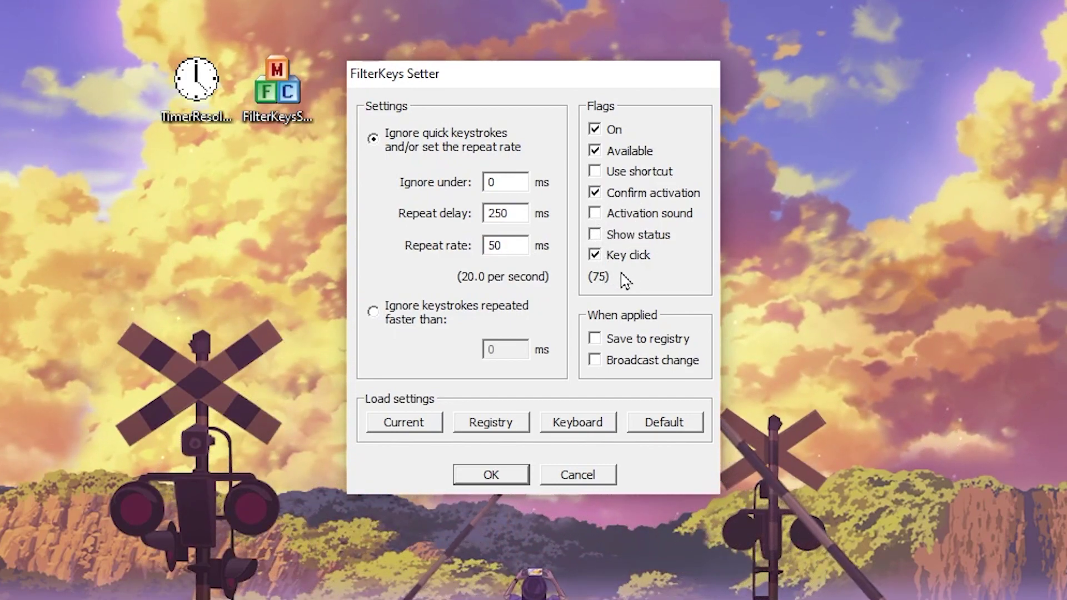
click(595, 255)
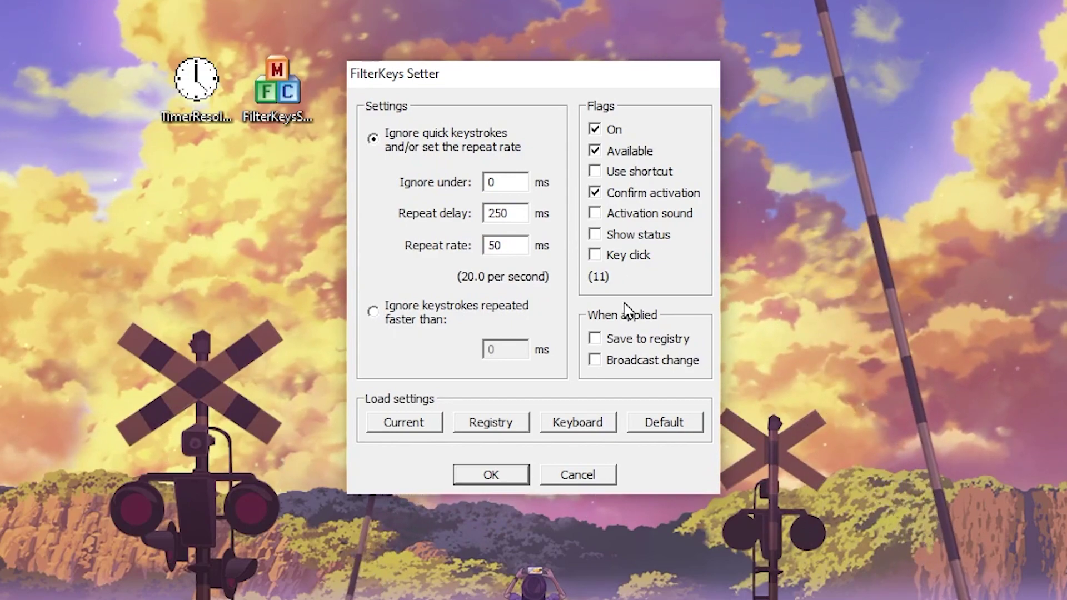
click(601, 342)
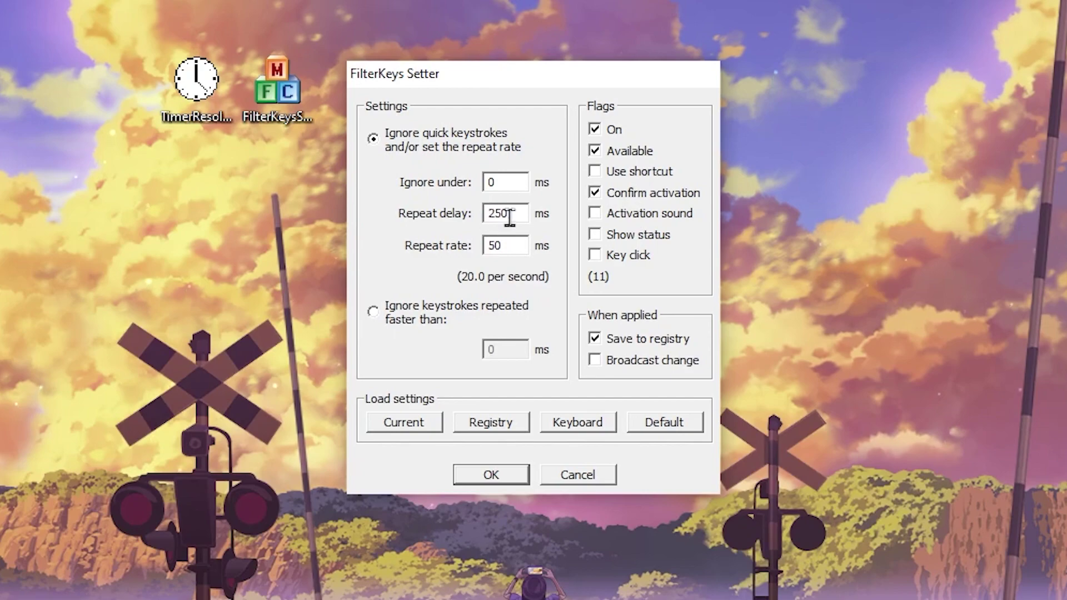
click(491, 475)
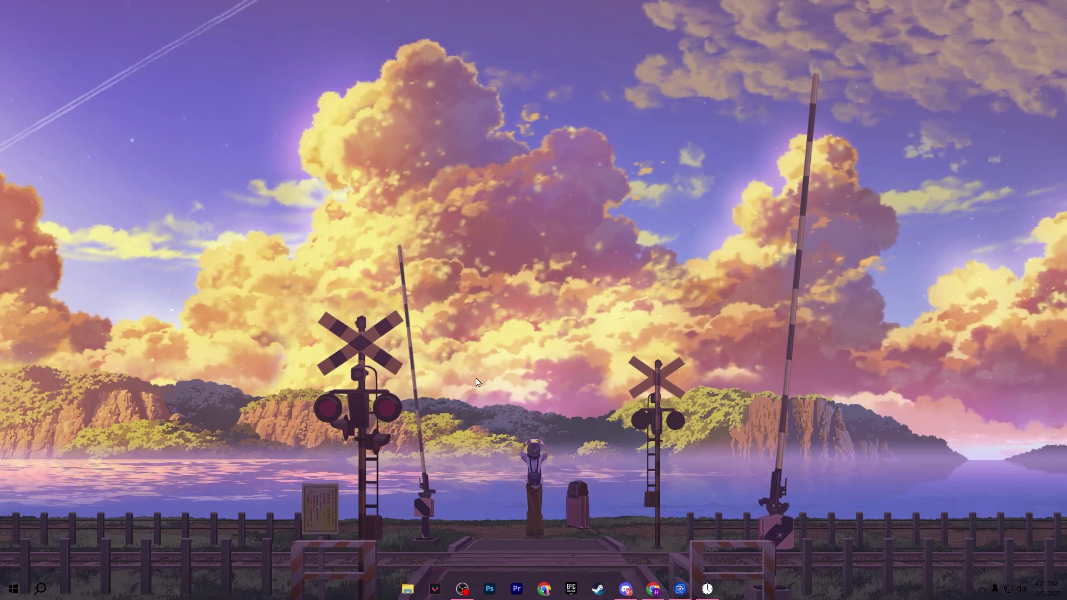
- Search Windows for the keyboard settings and open the Keyboard control panel
click(50, 593)
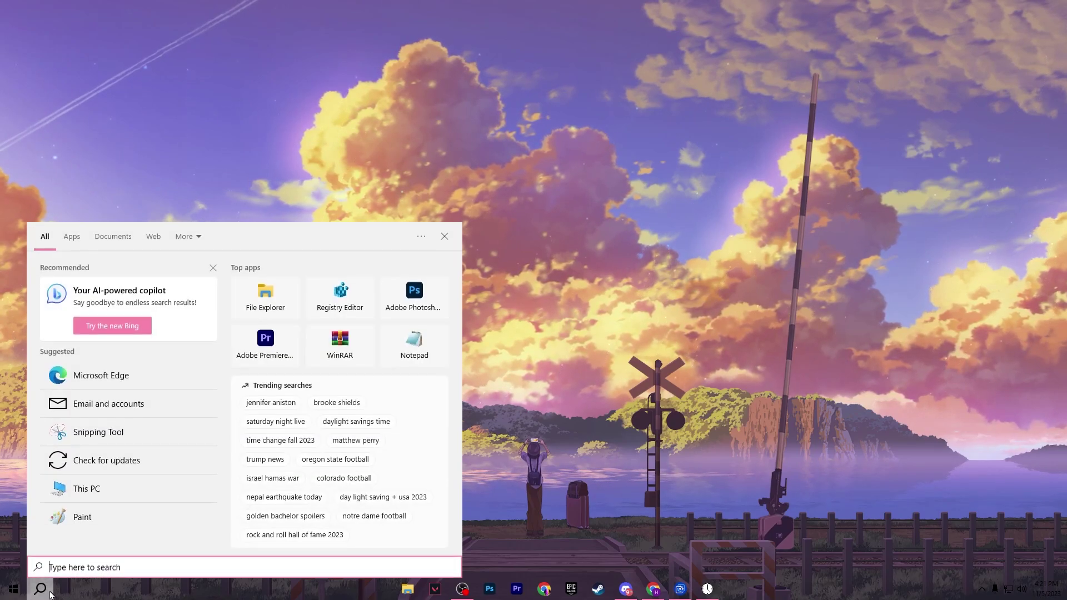
text(key)
click(166, 286)
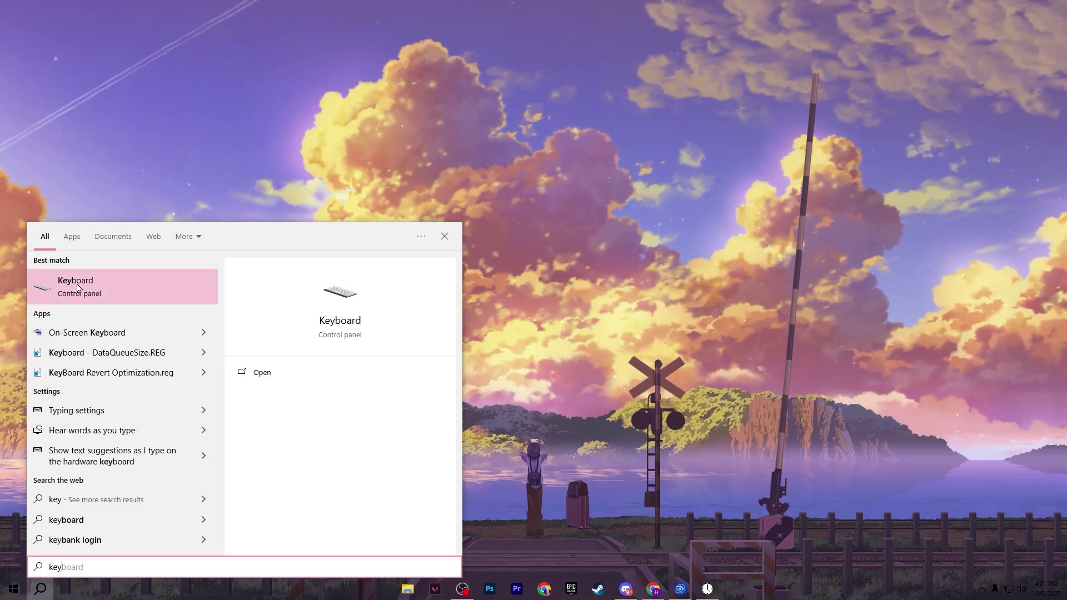
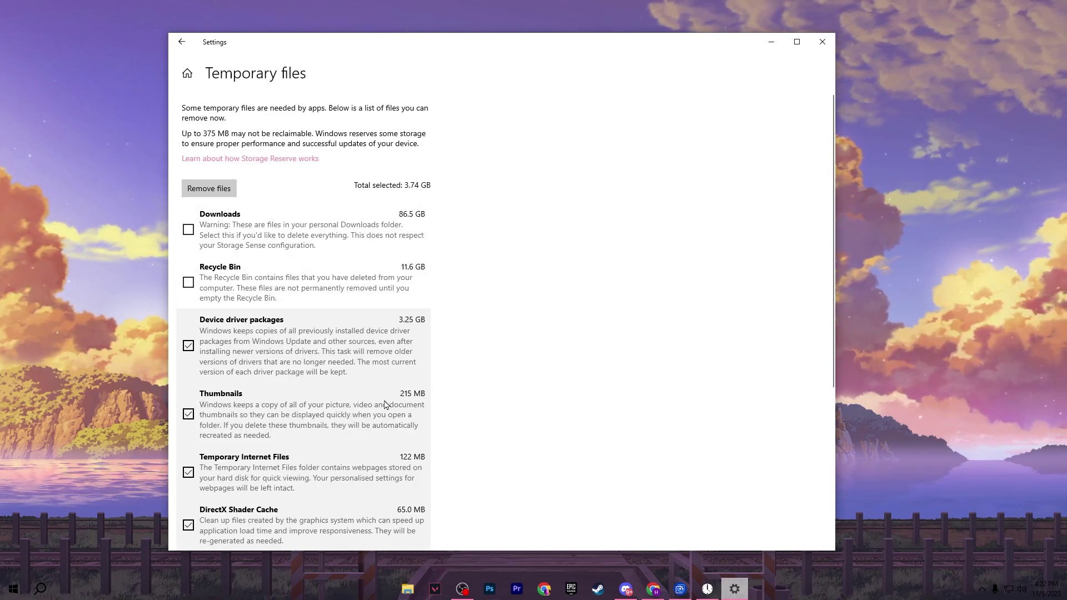
- Include Delivery Optimisation Files and the Recycle Bin in the temporary files selected for removal
scroll(261, 438, down, 3)
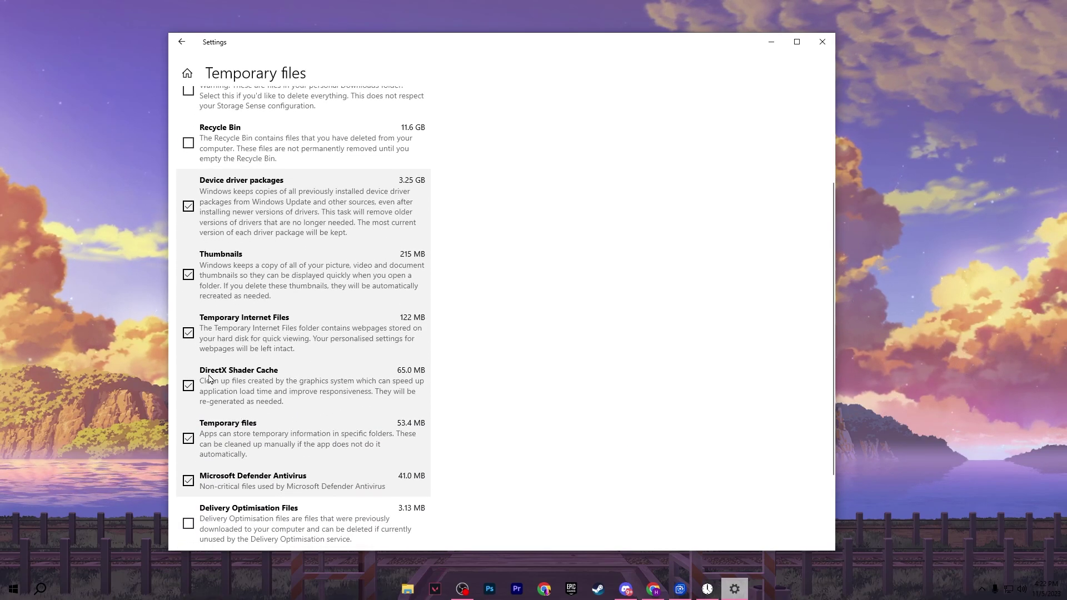
scroll(329, 381, down, 2)
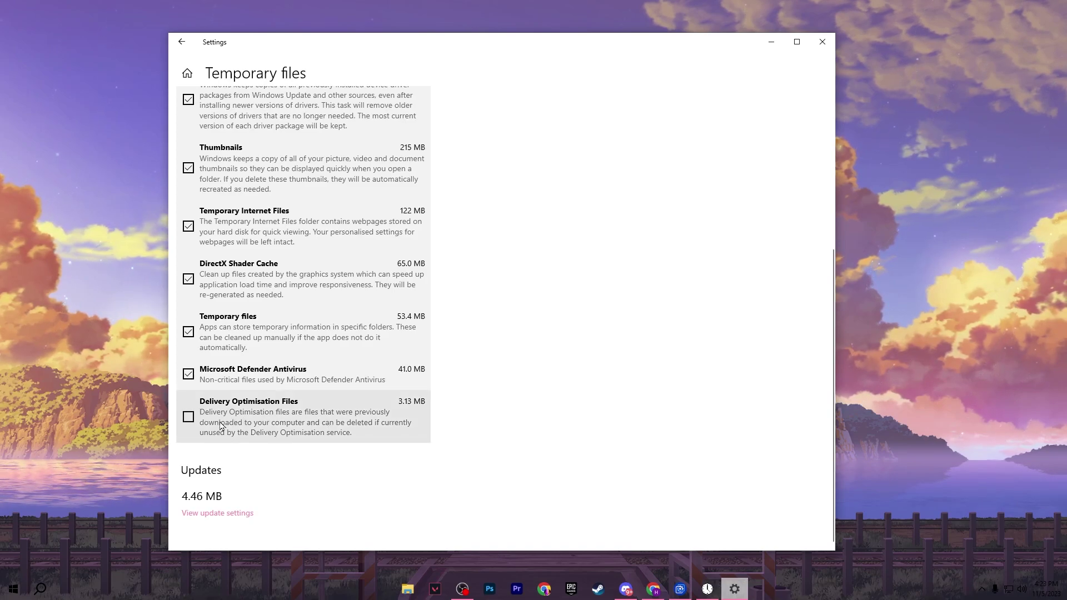
click(188, 418)
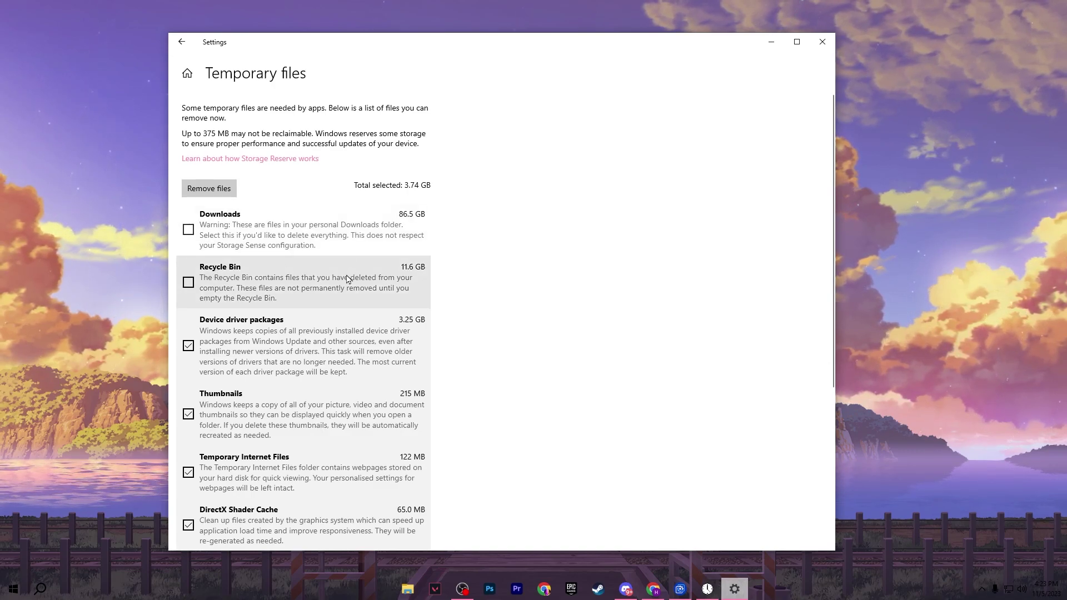
click(188, 283)
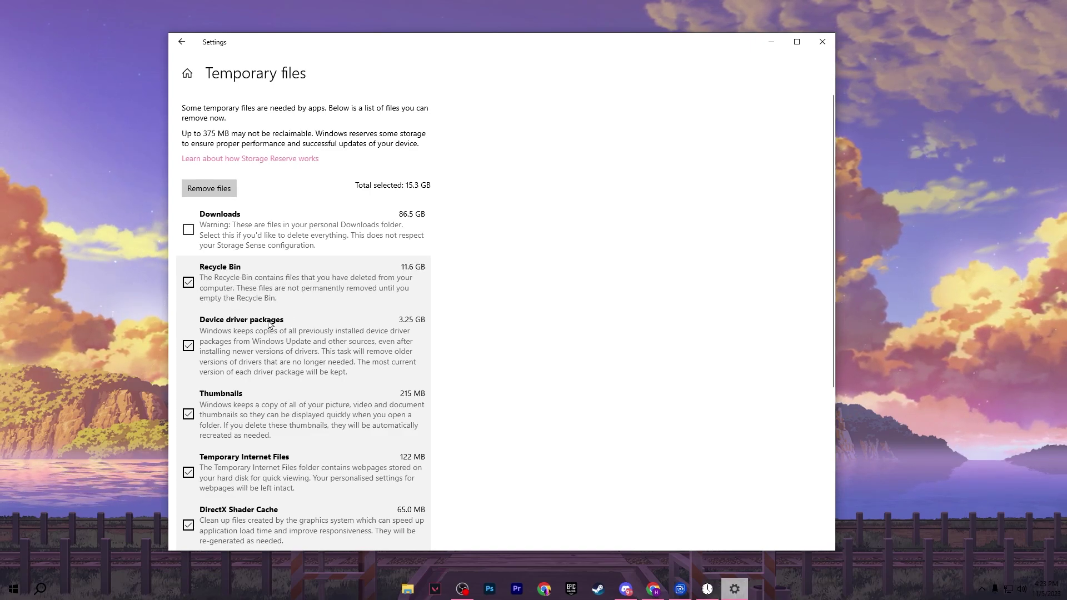
- Remove the selected temporary files, leaving Downloads out, and close the Settings window once the clean-up has run
scroll(273, 364, down, 4)
scroll(221, 200, up, 4)
click(221, 195)
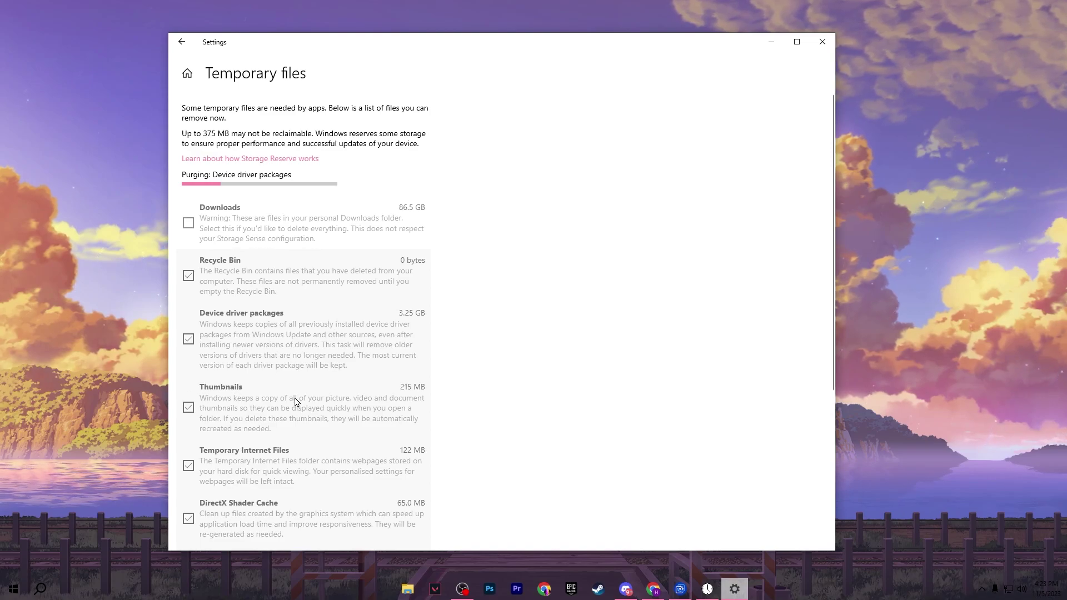
scroll(189, 371, down, 5)
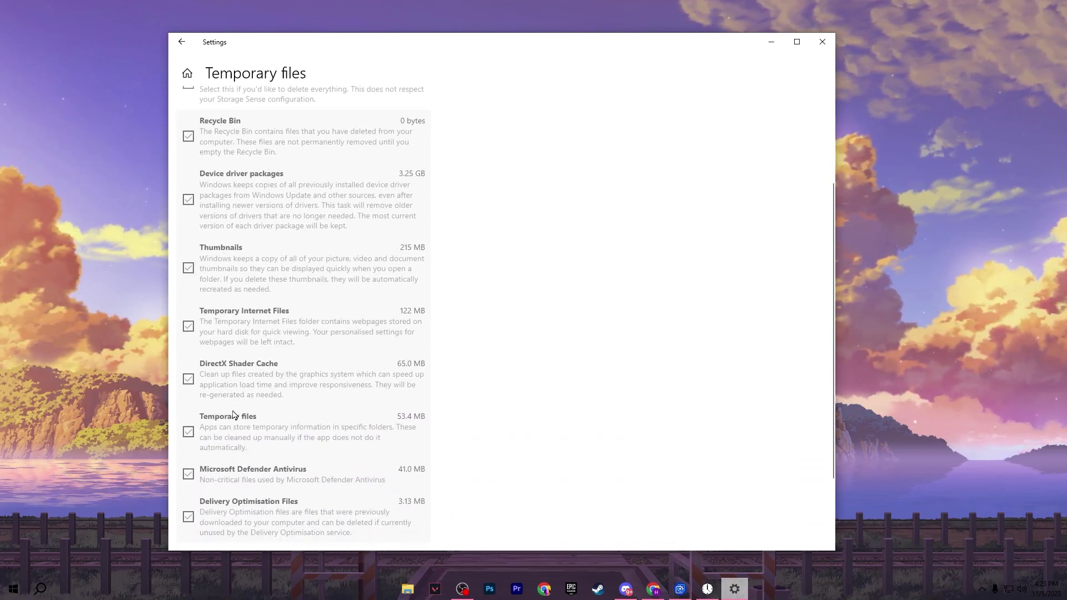
scroll(271, 398, down, 5)
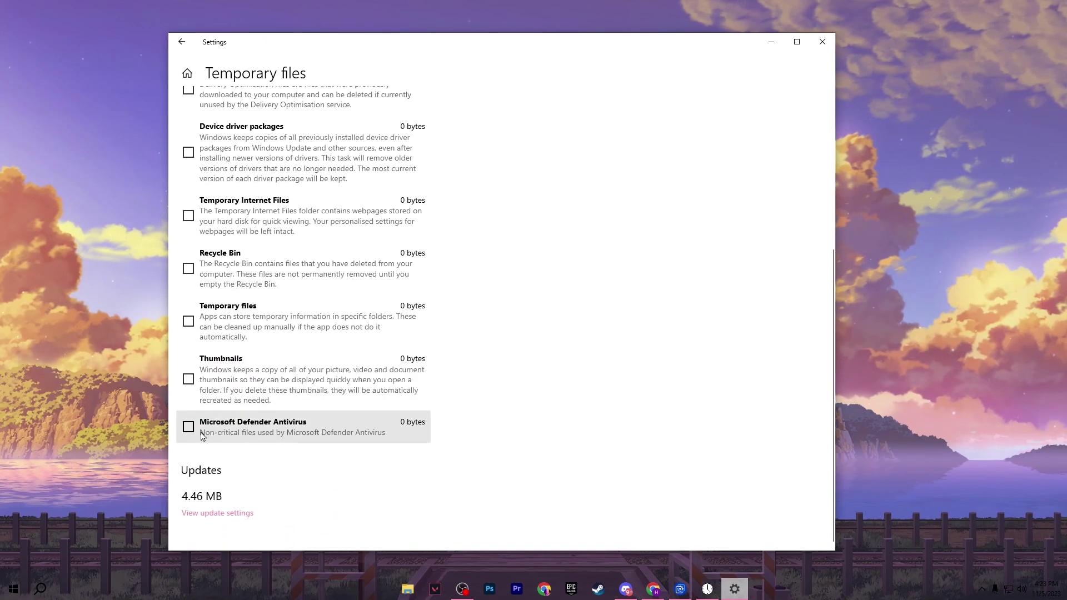
scroll(327, 345, up, 5)
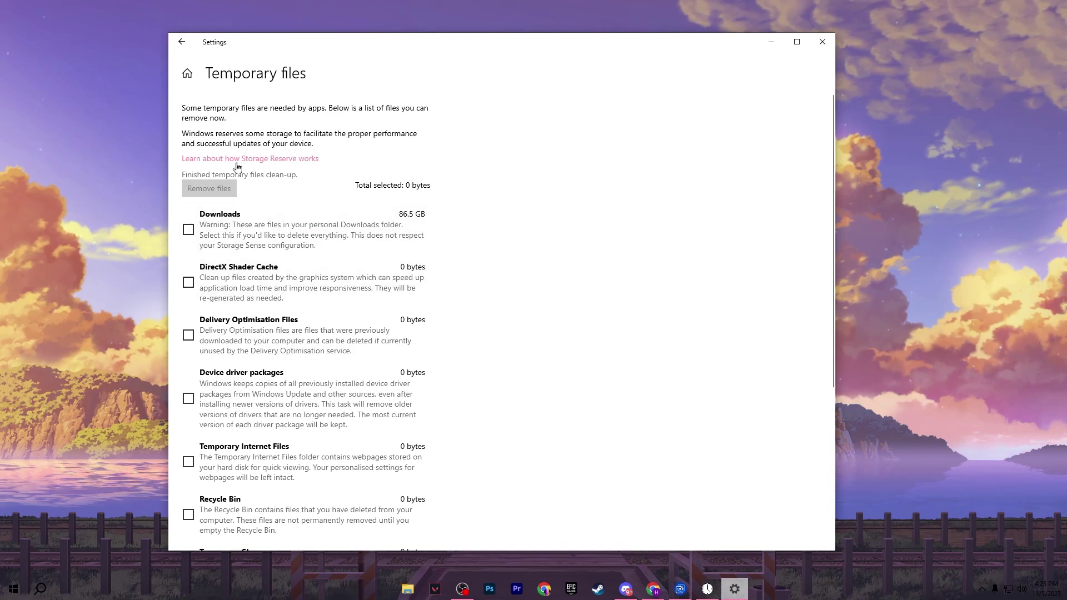
click(827, 41)
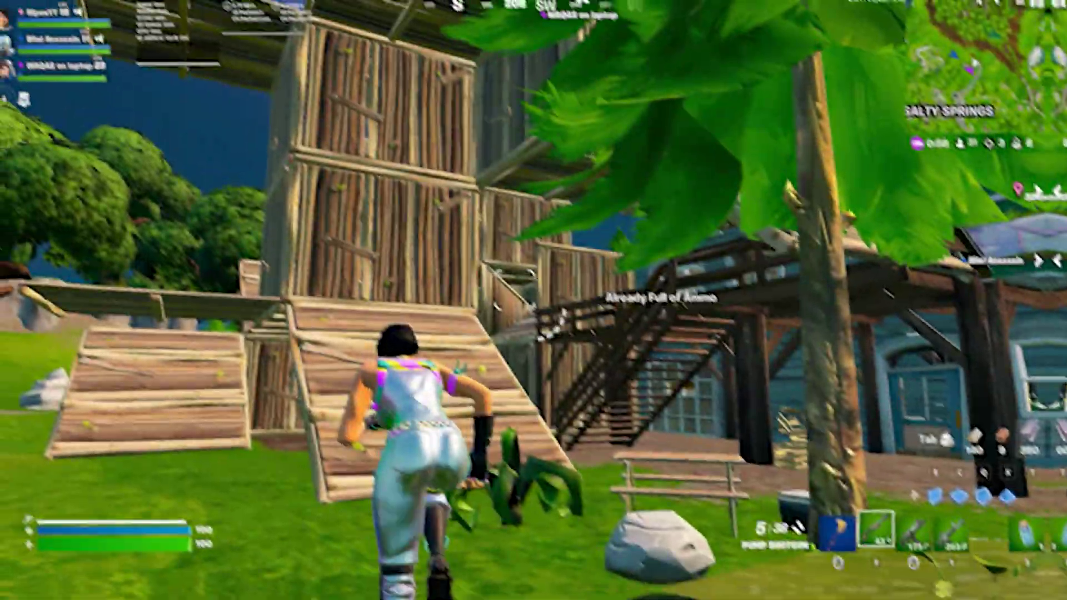
key(1)
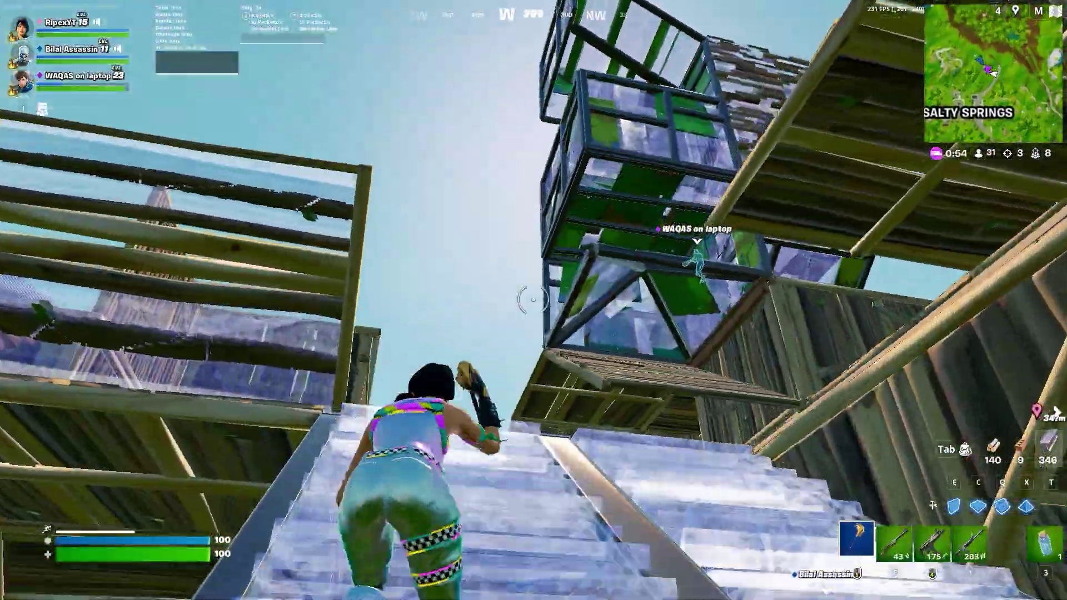
key(f)
key(w)
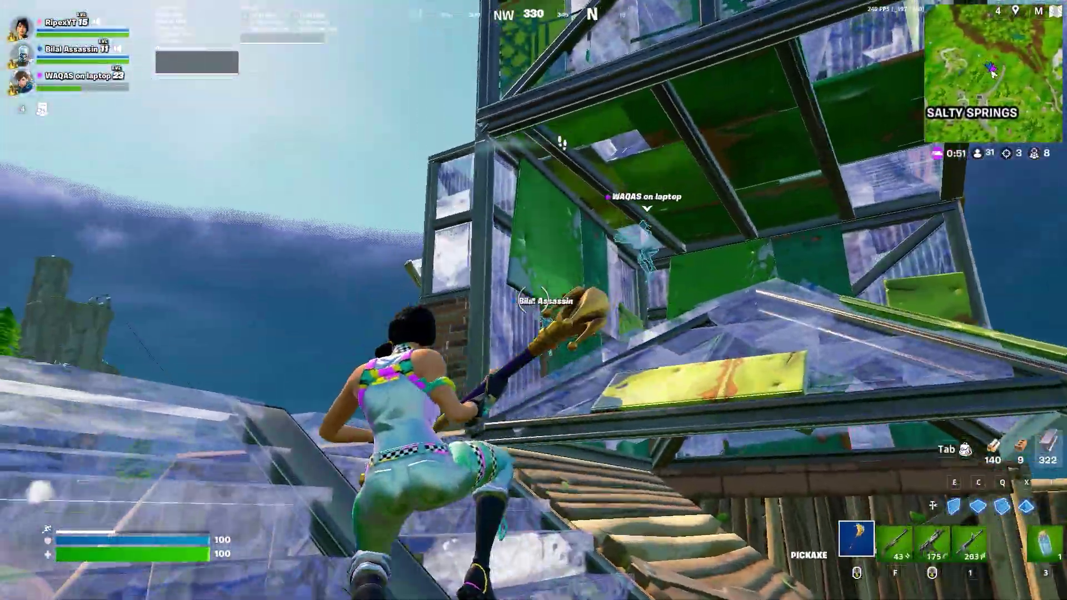
key(w)
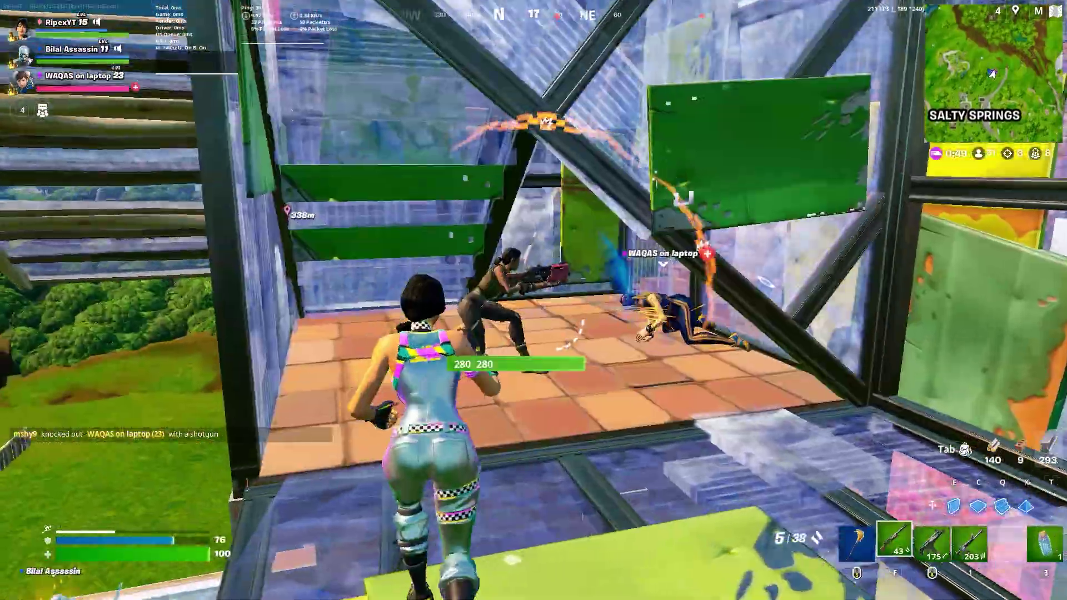
click(534, 300)
click(534, 300)
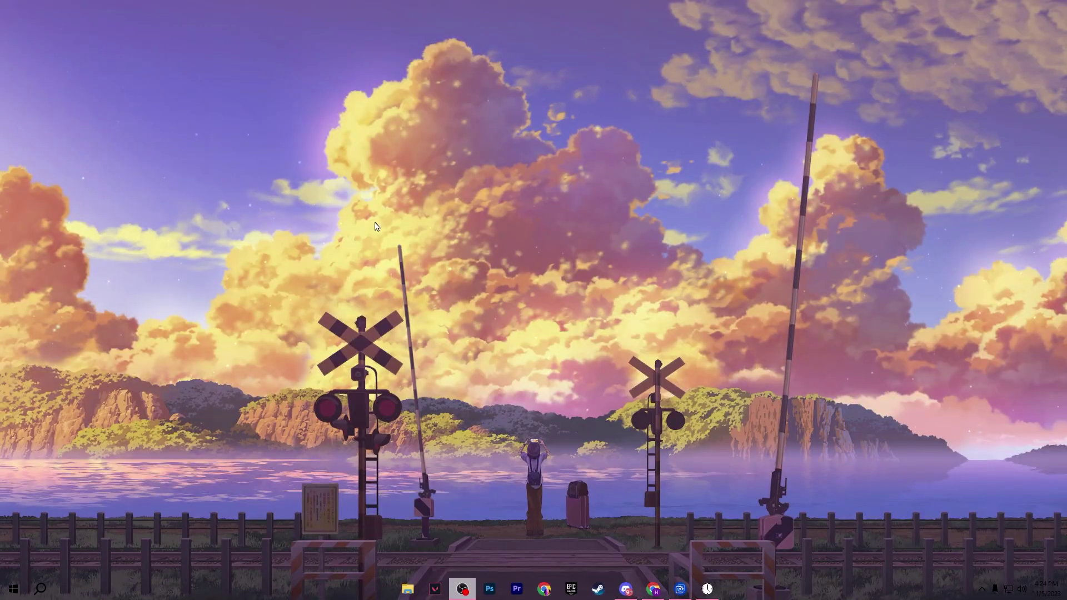
- Open the Graphics settings from the desktop's display settings and check the Hardware-accelerated GPU scheduling option
right_click(405, 147)
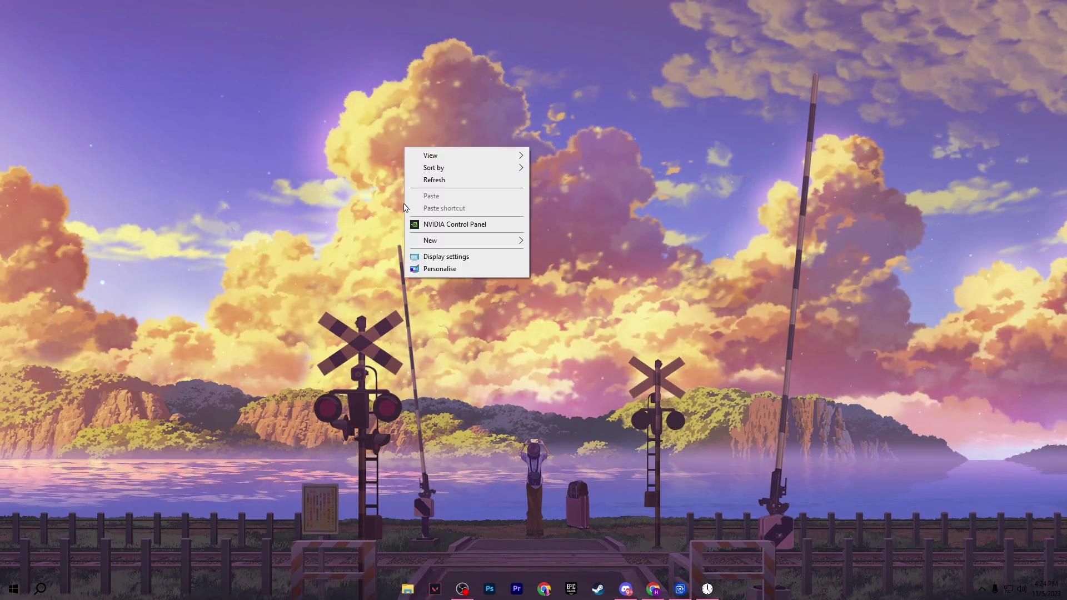
click(436, 256)
scroll(426, 309, down, 5)
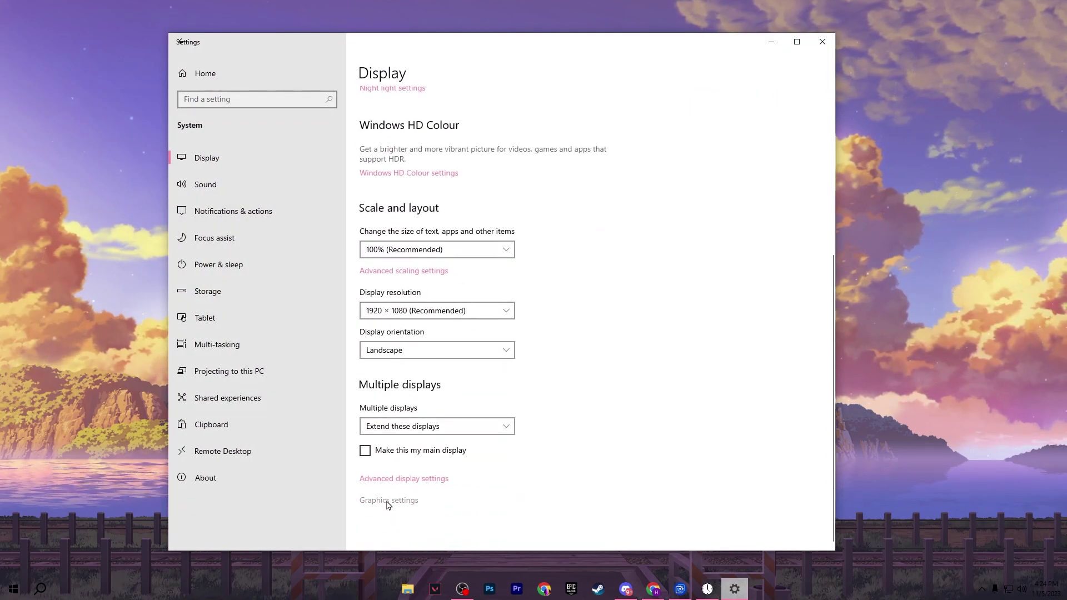
click(388, 501)
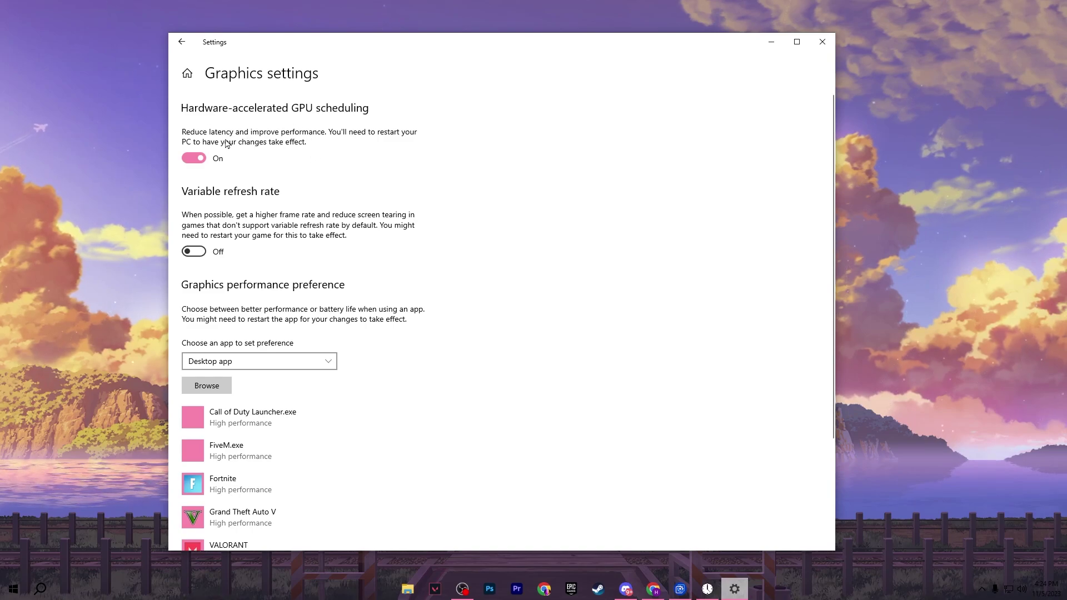
- Go to the advanced display settings, choose Display 2: OMEN X 25f and set its refresh rate to 240.002 Hz
click(181, 42)
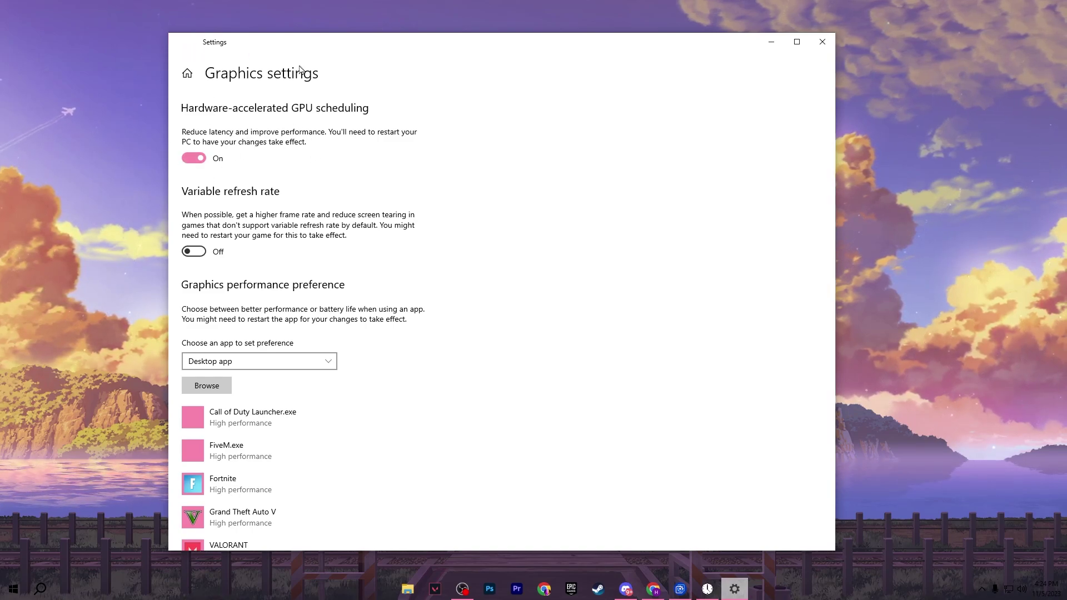
scroll(528, 266, down, 4)
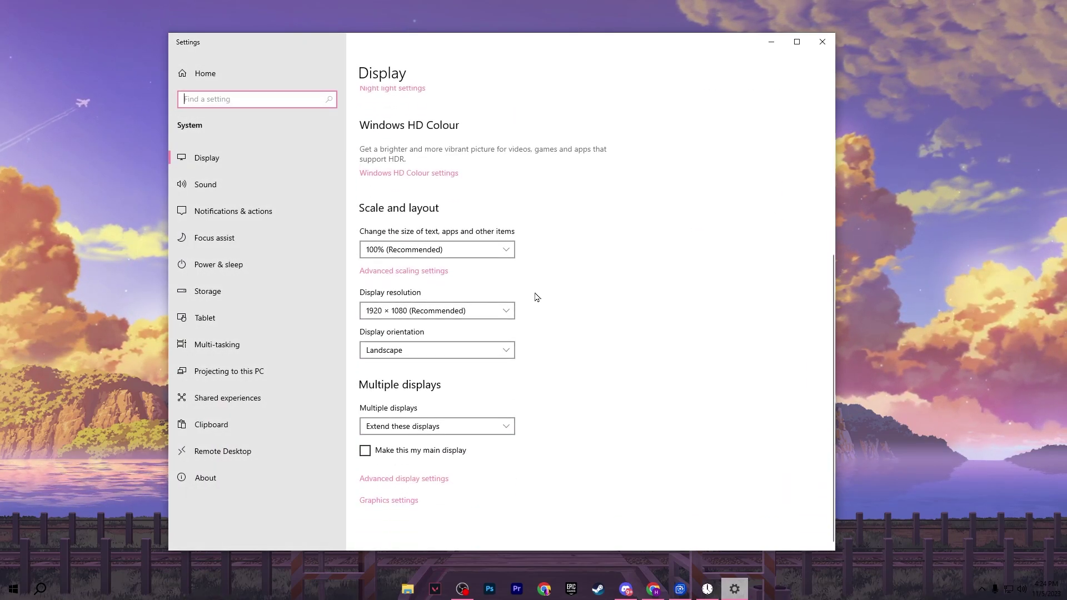
click(399, 479)
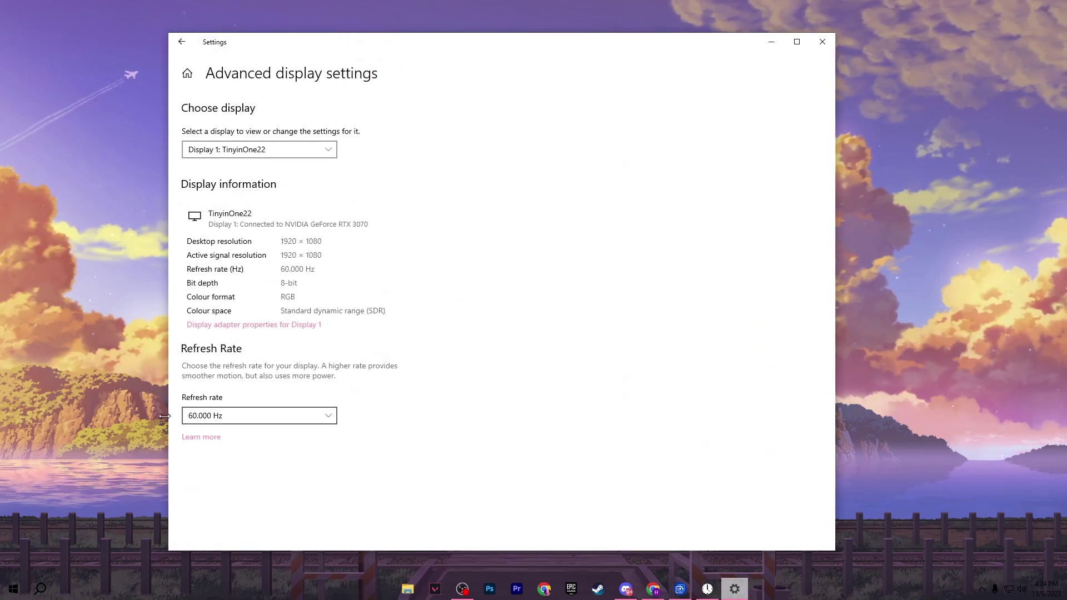
click(217, 154)
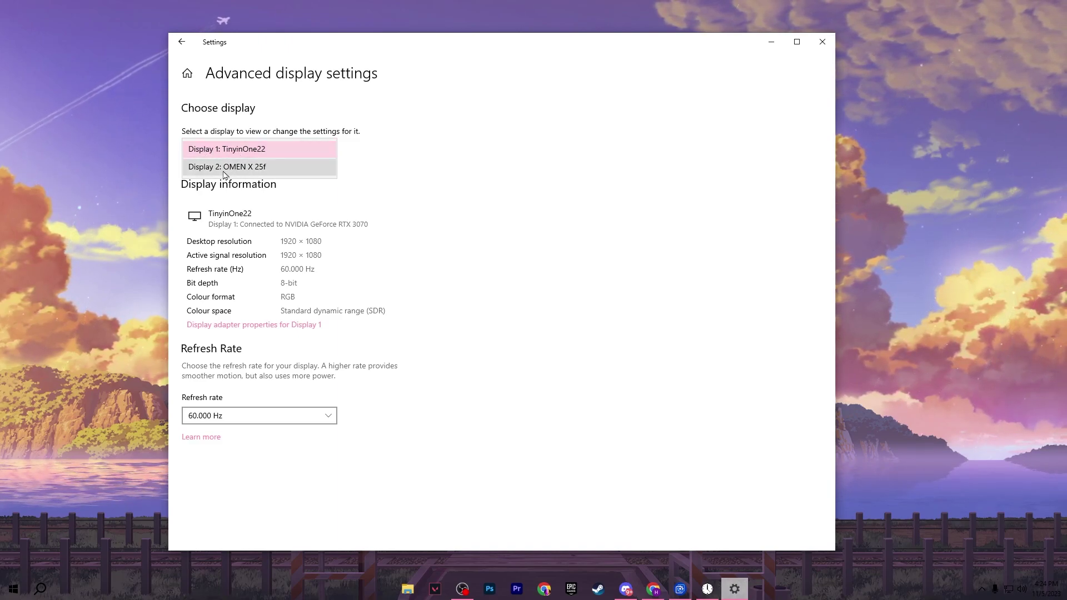
click(243, 168)
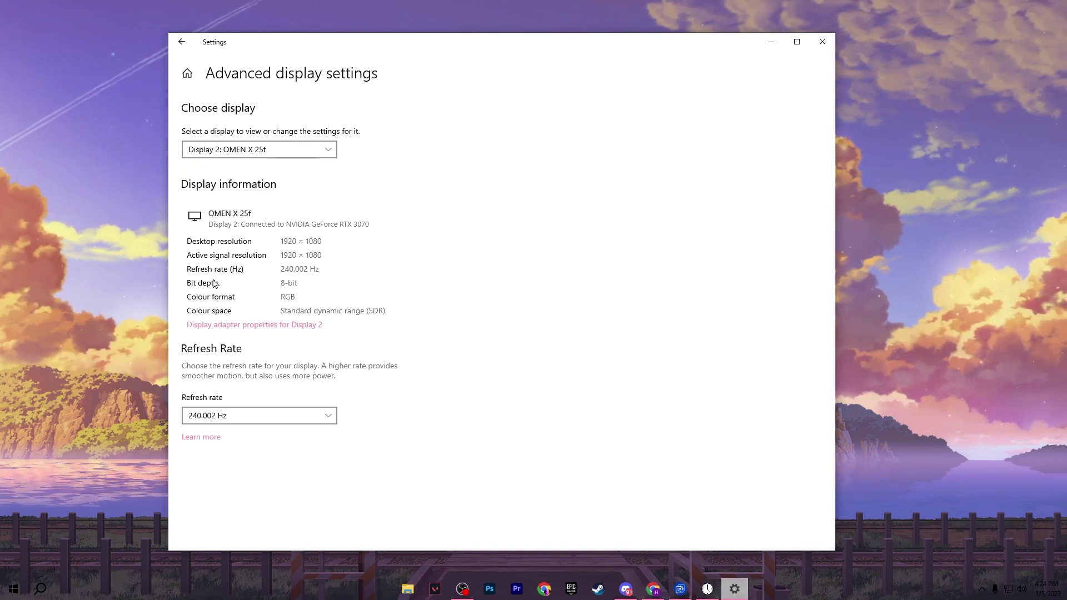
click(234, 413)
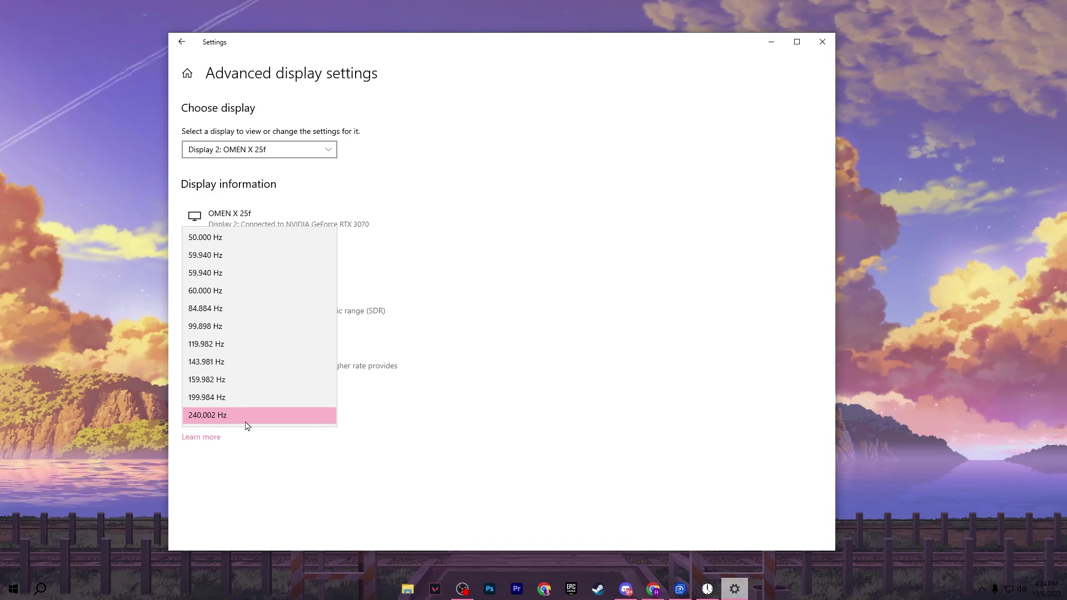
click(208, 415)
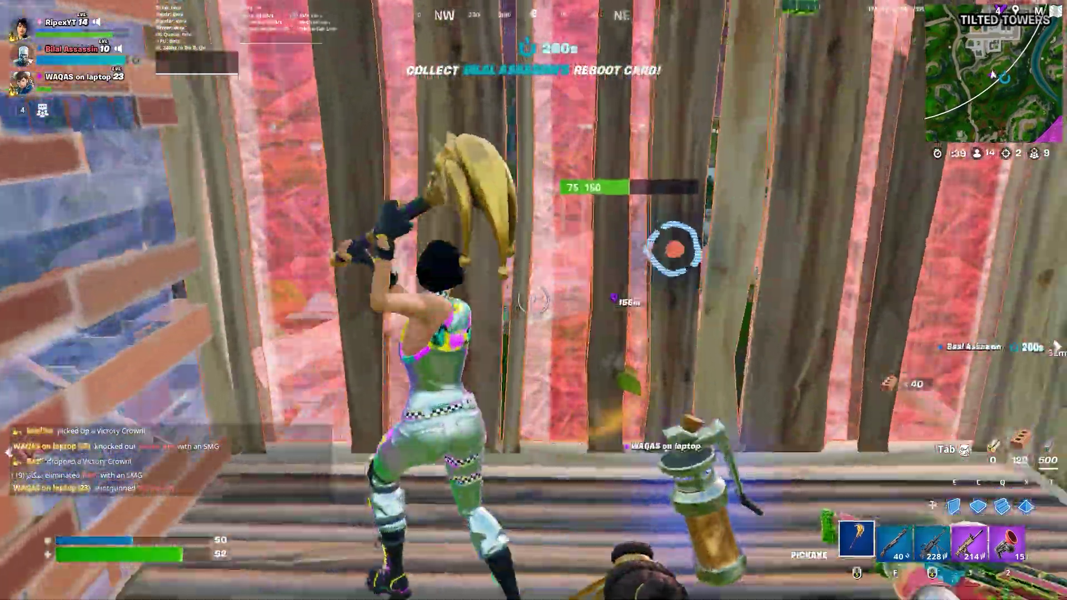
key(q)
key(f)
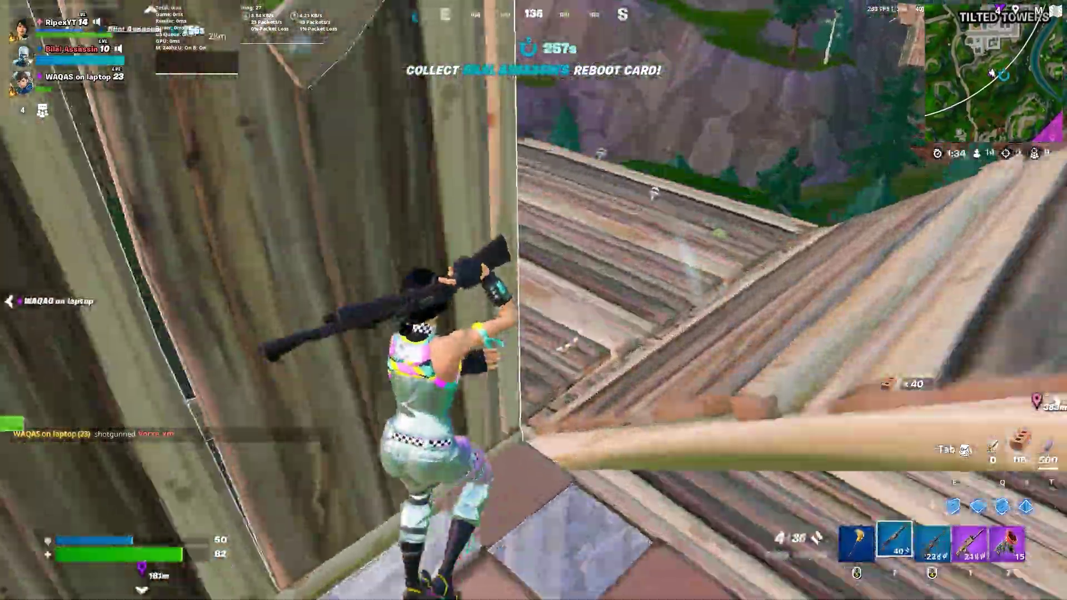
key(q)
click(534, 300)
key(1)
key(q)
click(533, 300)
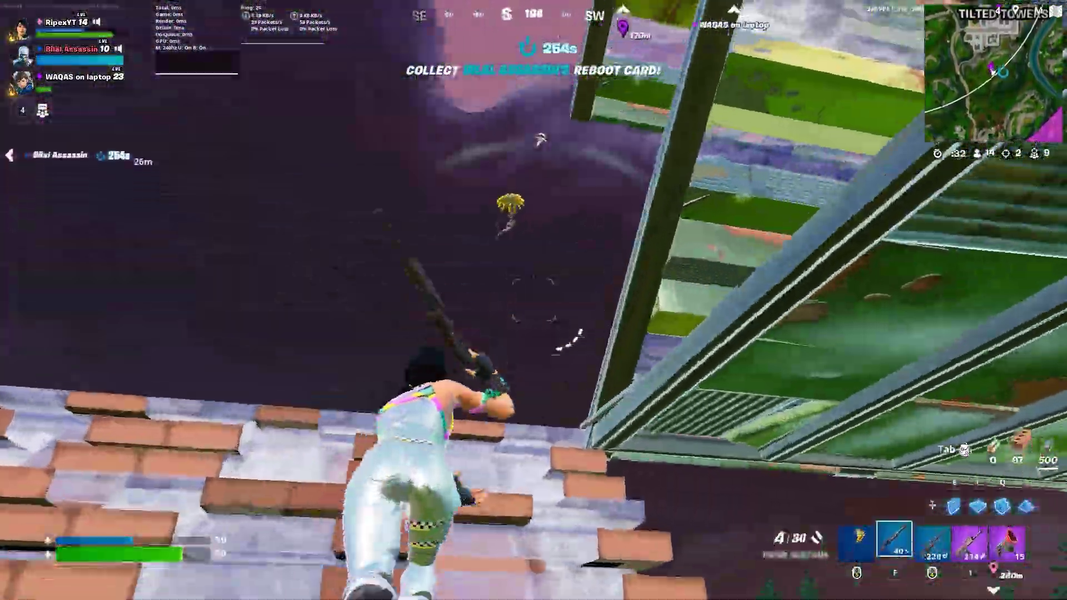
click(533, 300)
click(533, 300)
key(Tab)
click(533, 300)
click(533, 300)
key(f)
key(q)
click(533, 300)
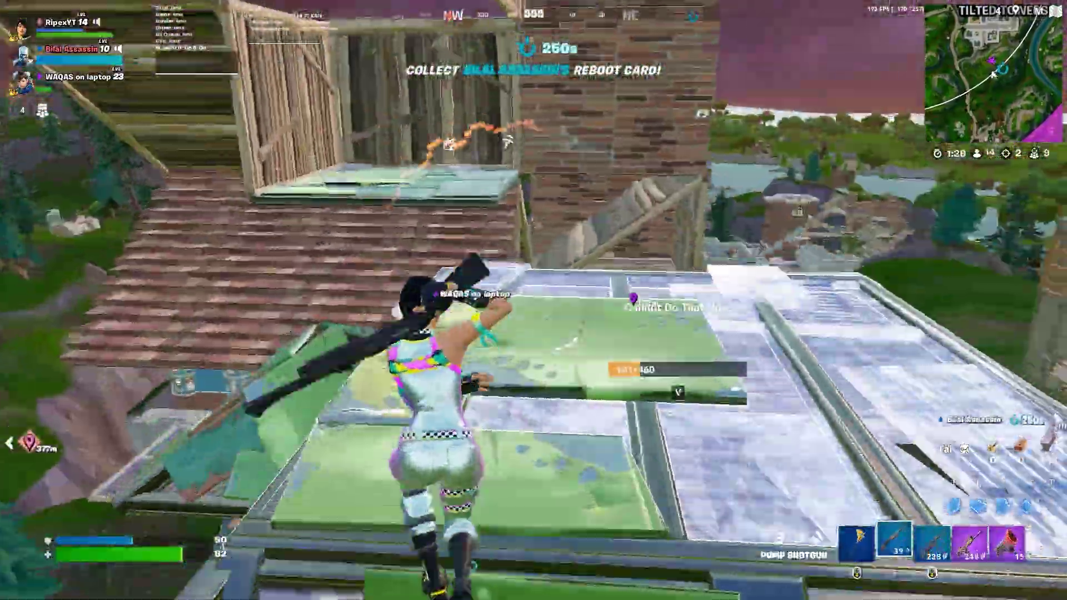